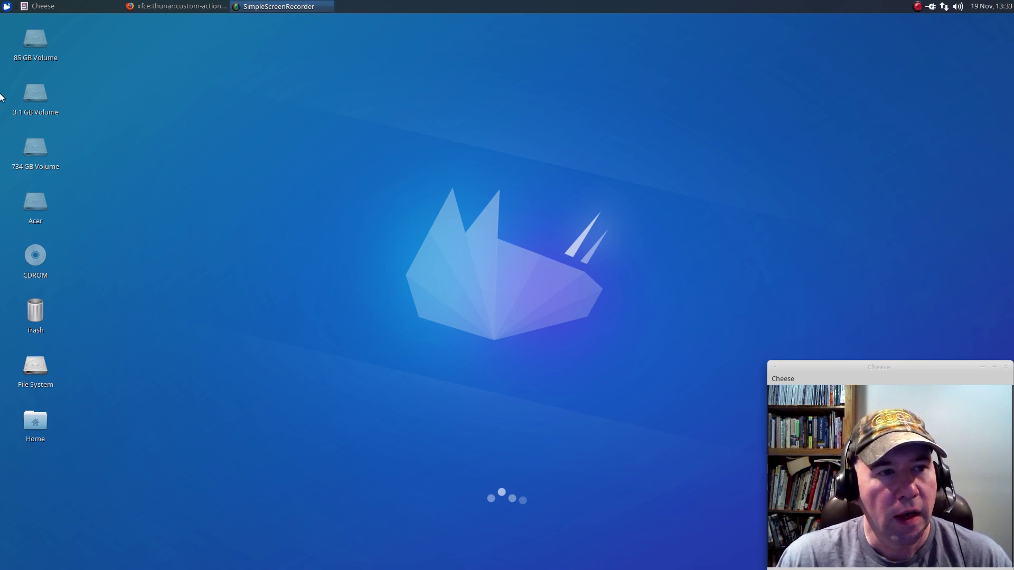
Launch Thunar at /home/alex/ from the Whisker menu, centre it, and check Documents' context menu
click(6, 7)
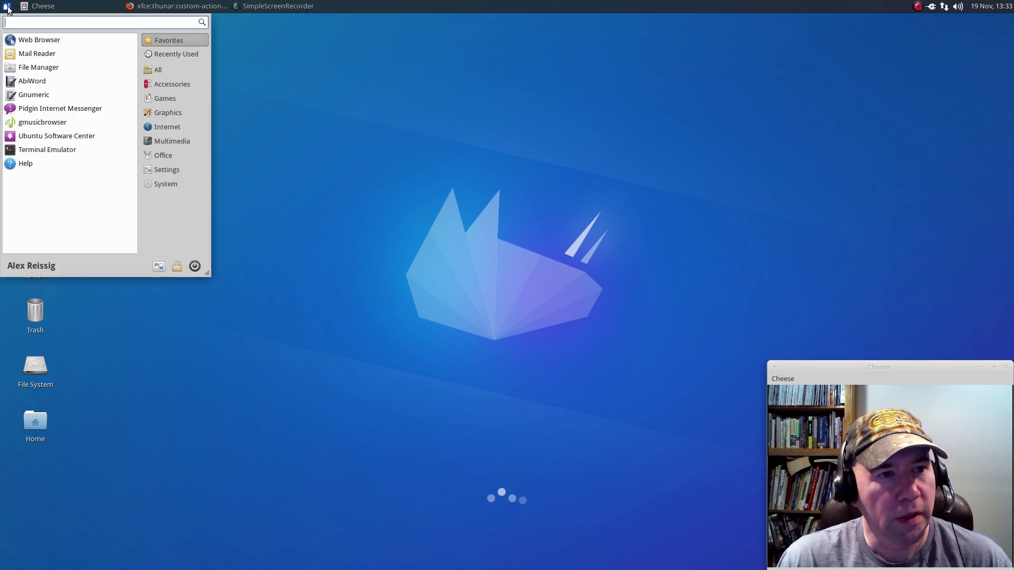
click(94, 66)
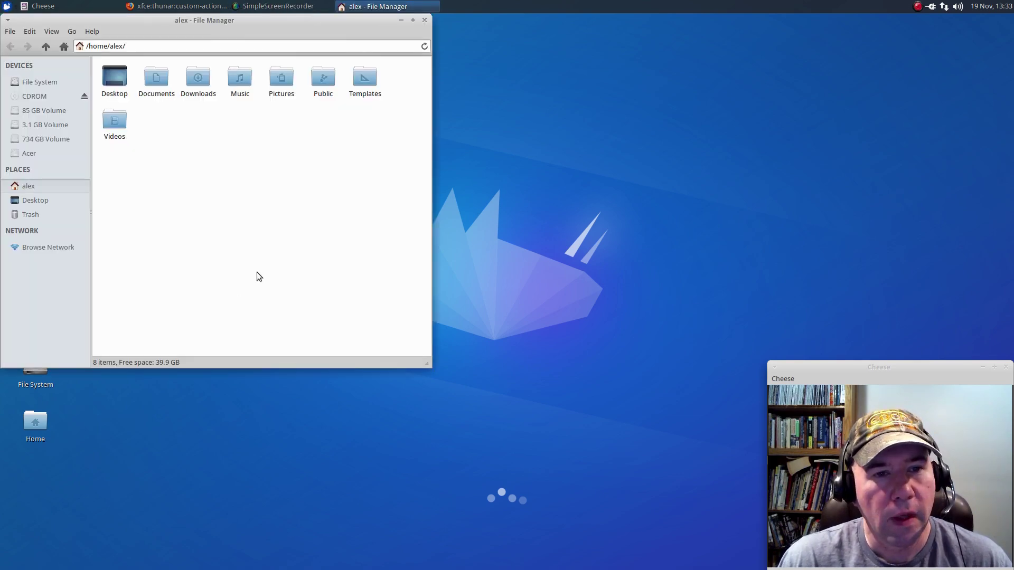
drag(153, 21, 339, 159)
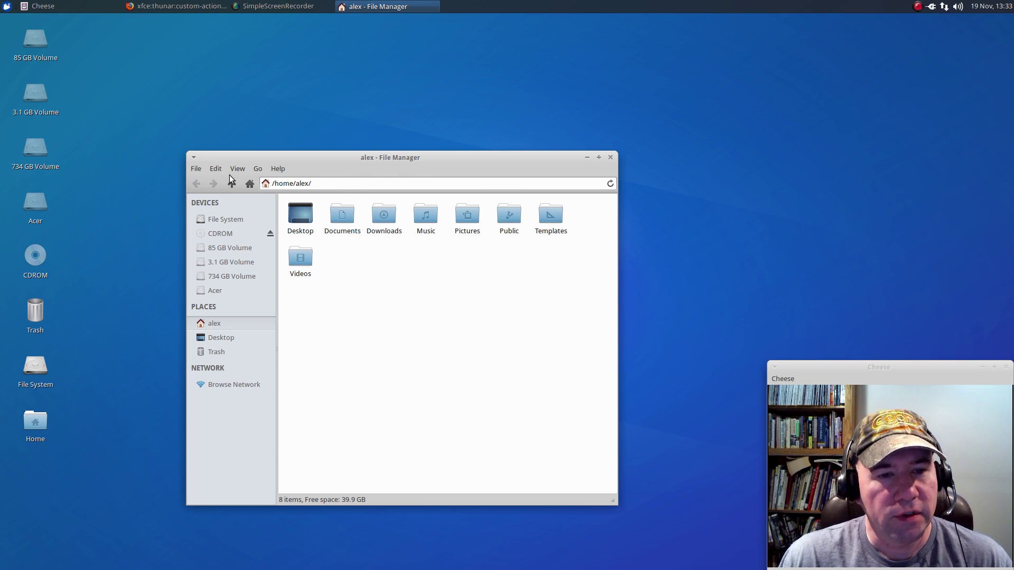
right_click(343, 219)
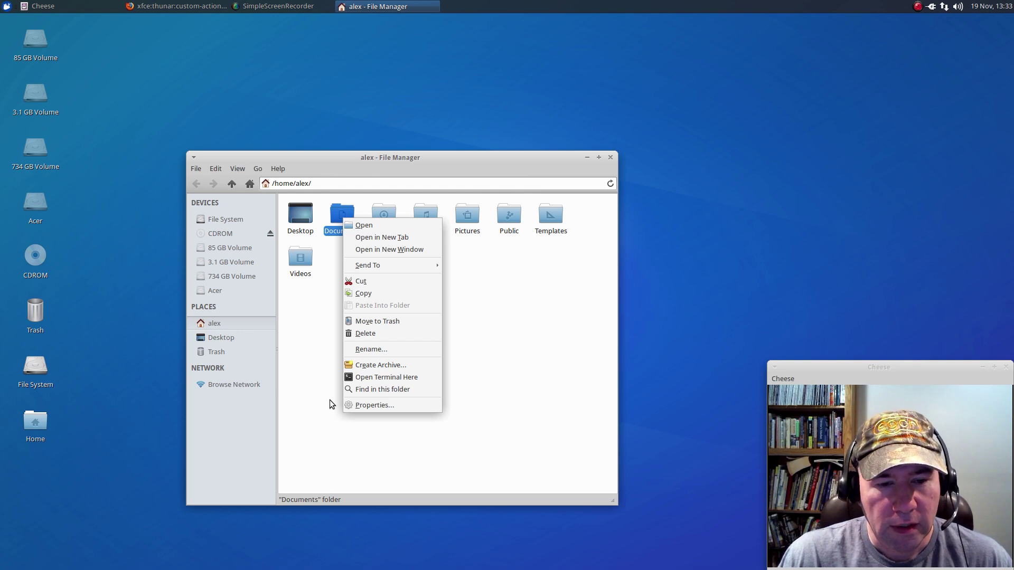
click(336, 434)
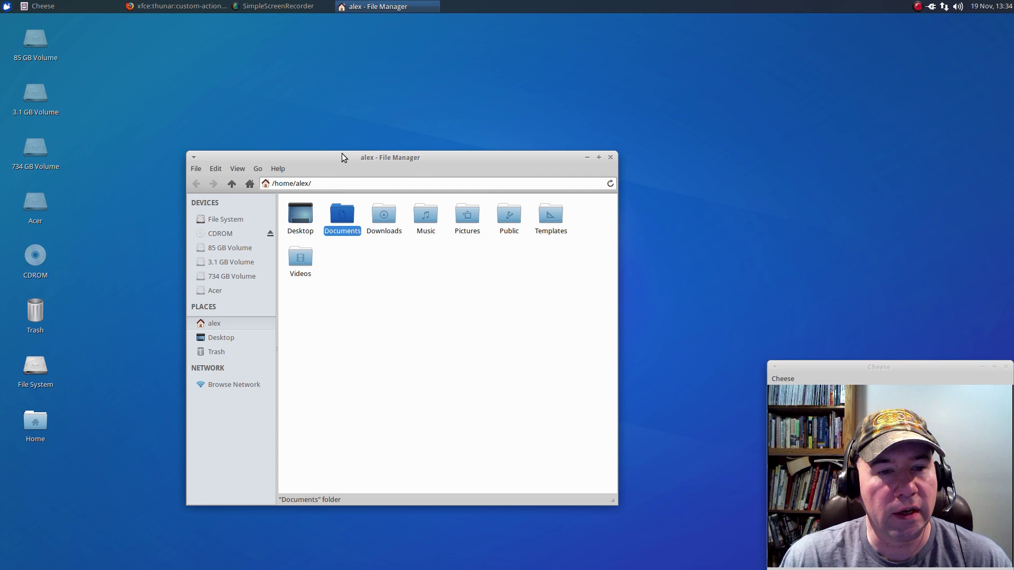
click(223, 170)
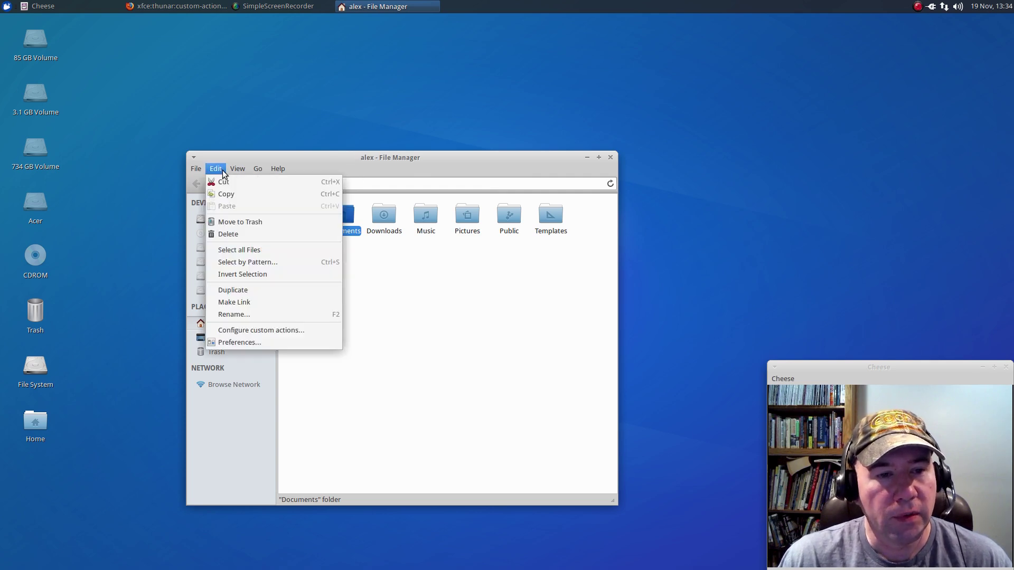
click(229, 331)
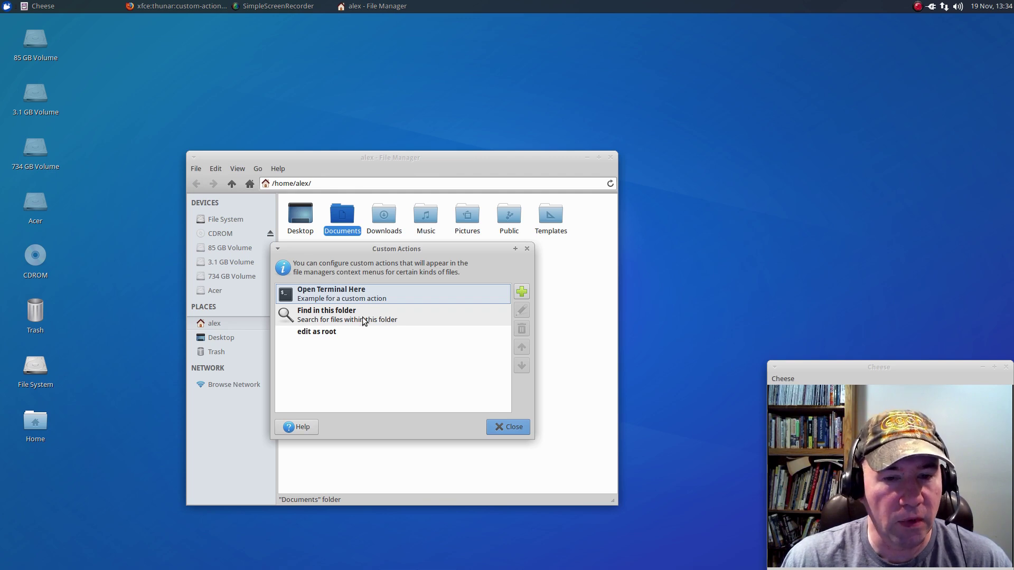
click(309, 337)
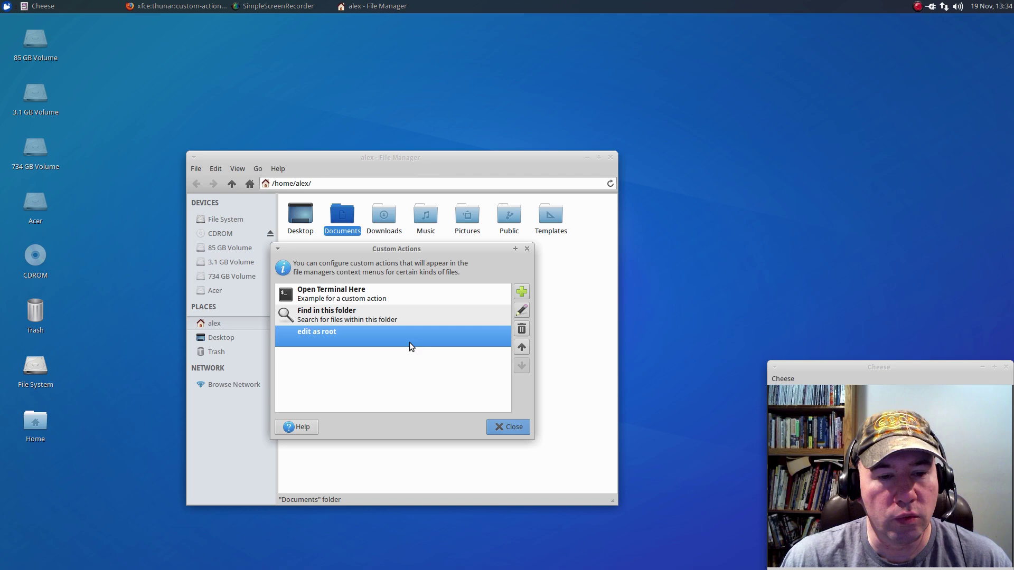
click(521, 311)
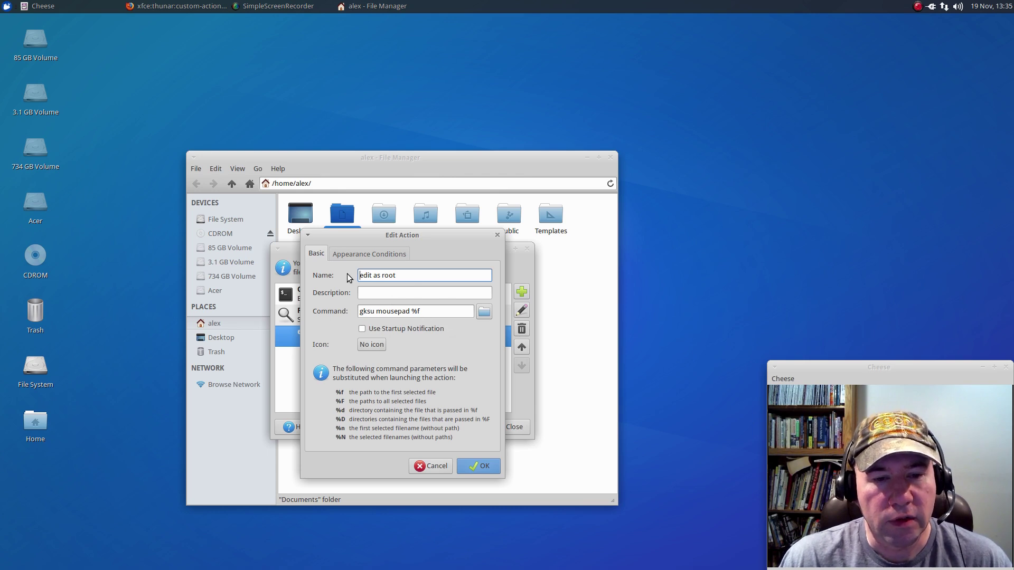
click(356, 255)
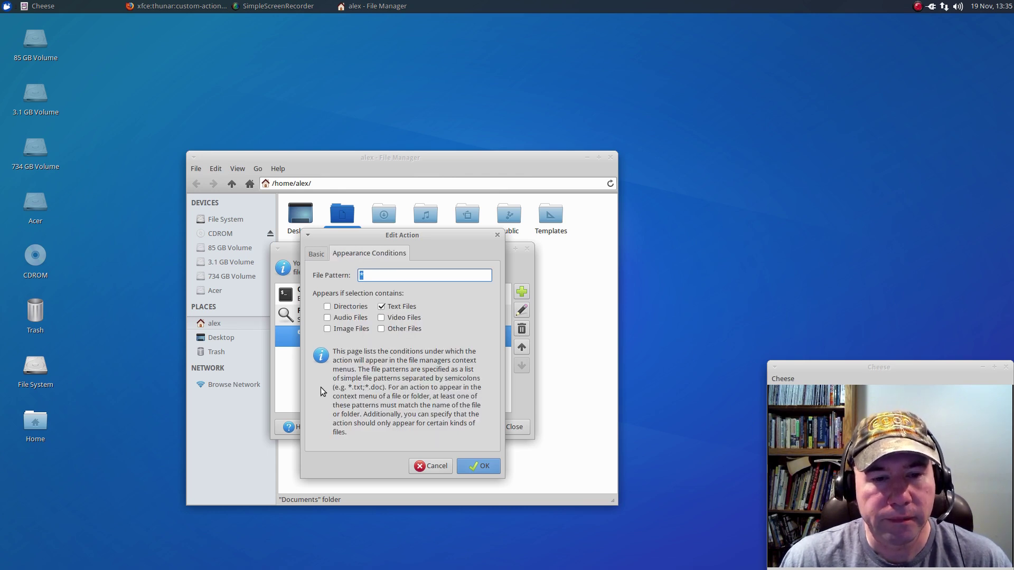
click(318, 256)
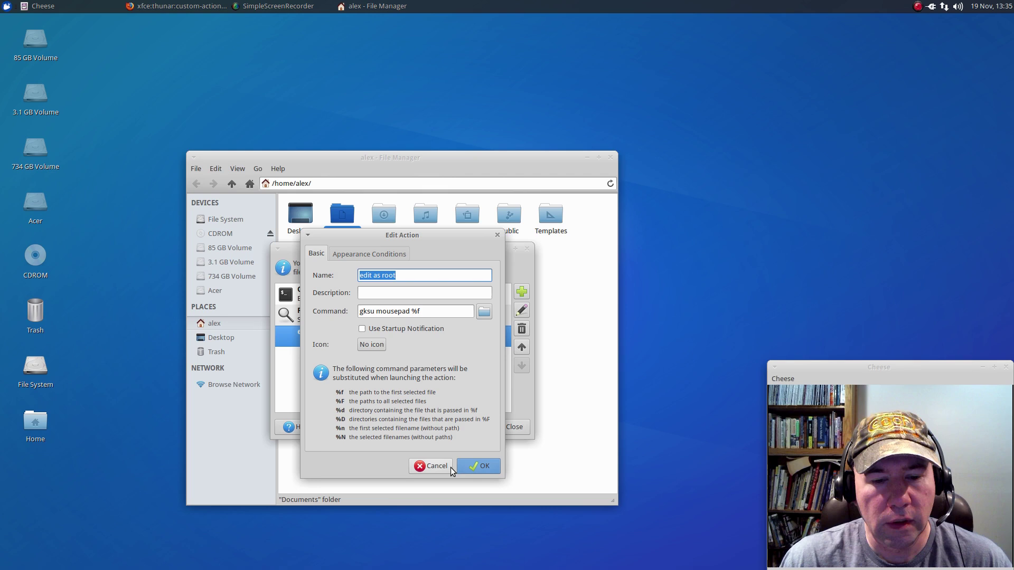
click(459, 466)
click(511, 427)
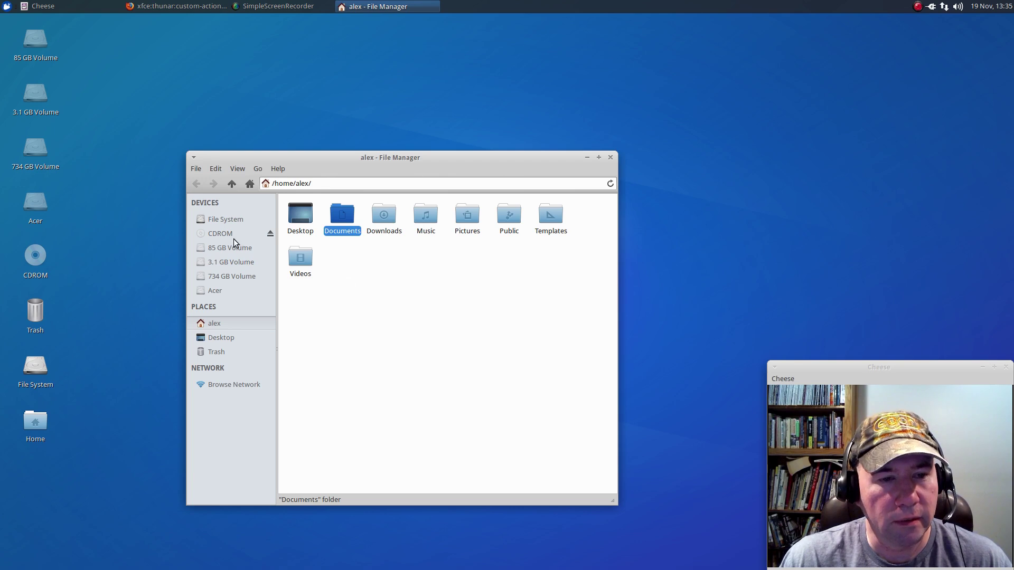
Open /boot/abi-3.16.0-23-generic in Mousepad via 'edit as root', authenticating with the administrator password
click(224, 218)
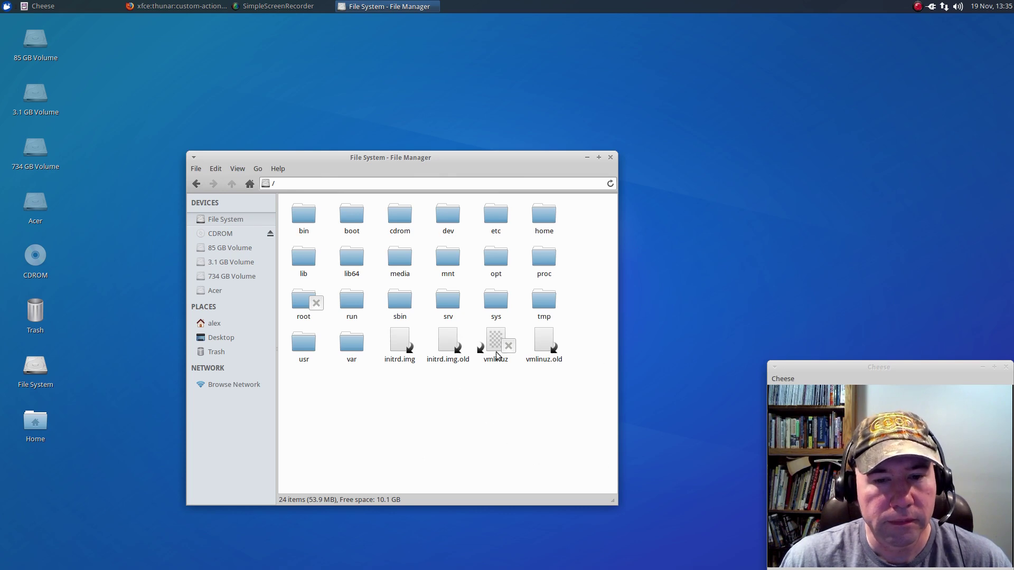
double_click(351, 214)
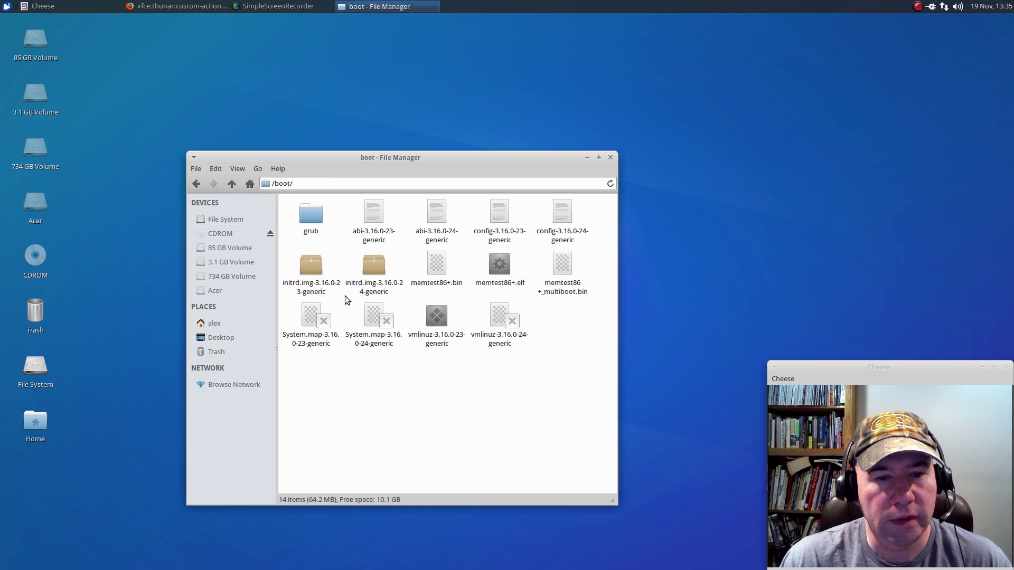
right_click(378, 218)
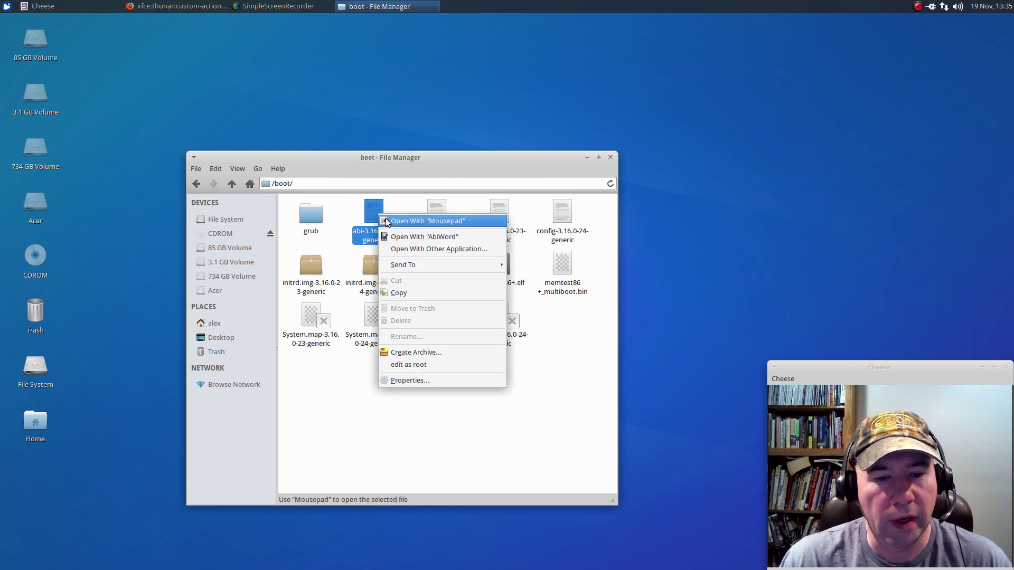
click(407, 365)
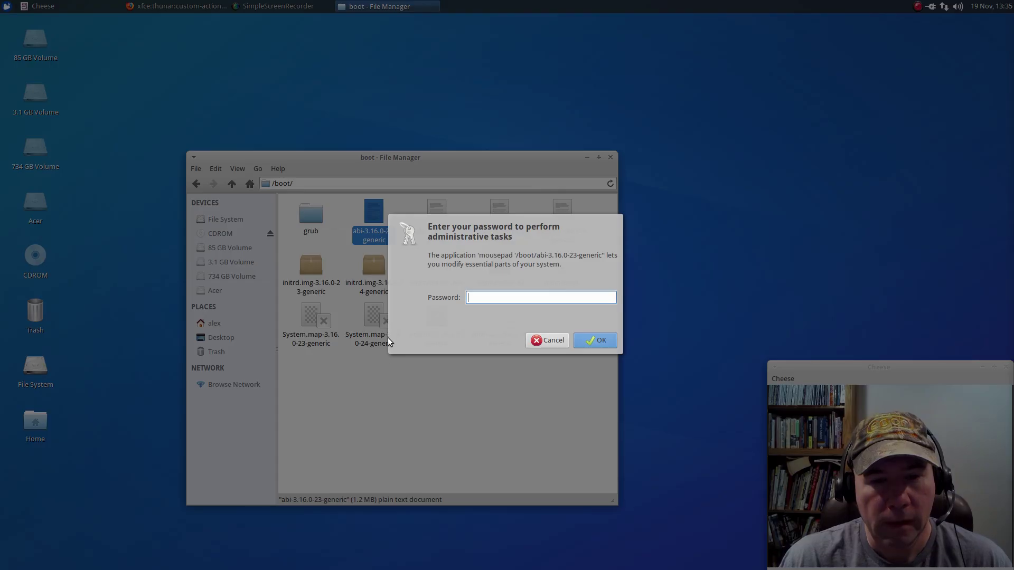
text(••••••)
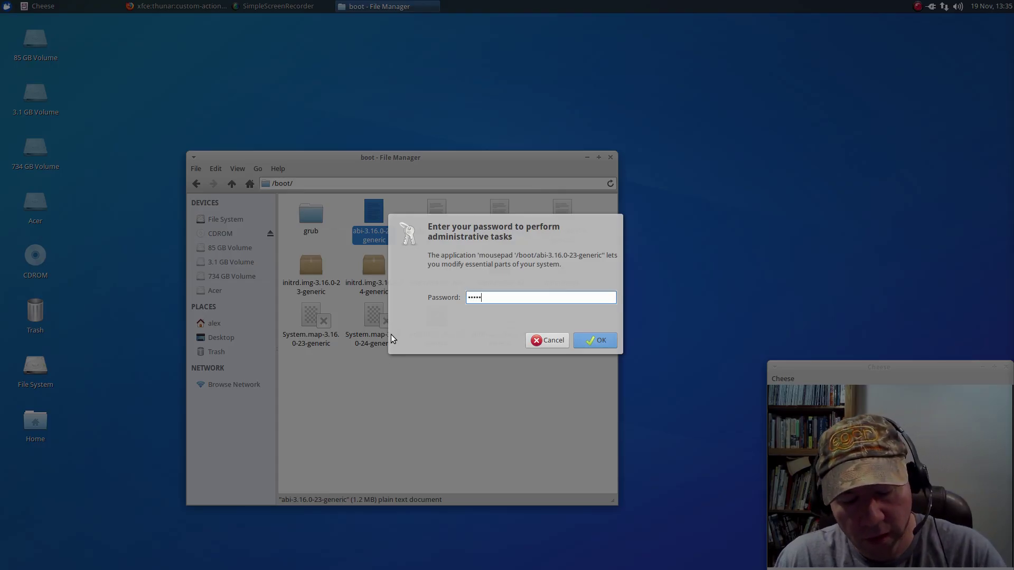
click(609, 344)
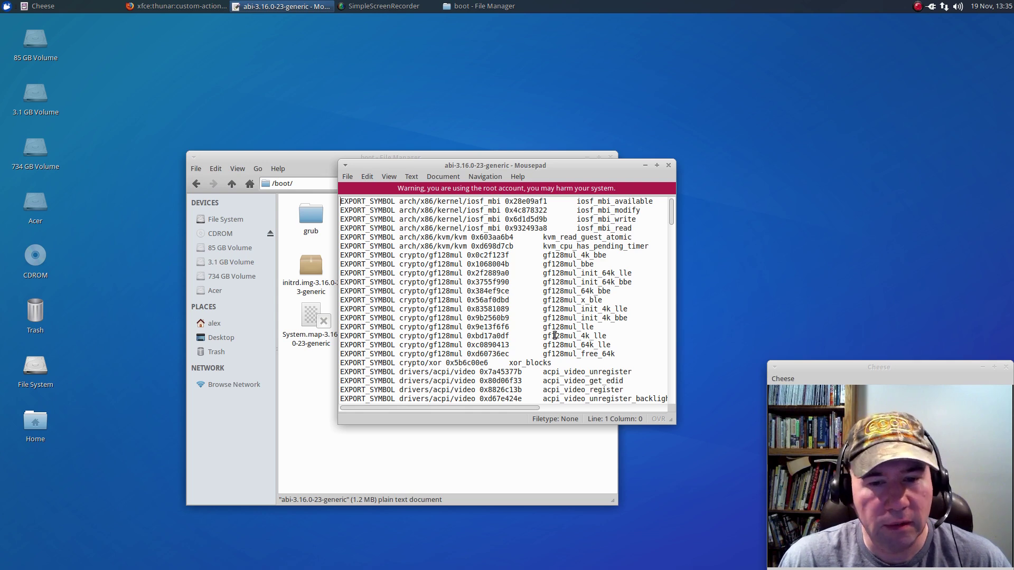
Close the root Mousepad and review the 'edit as root' action (gksu mousepad %f) without changes
click(668, 165)
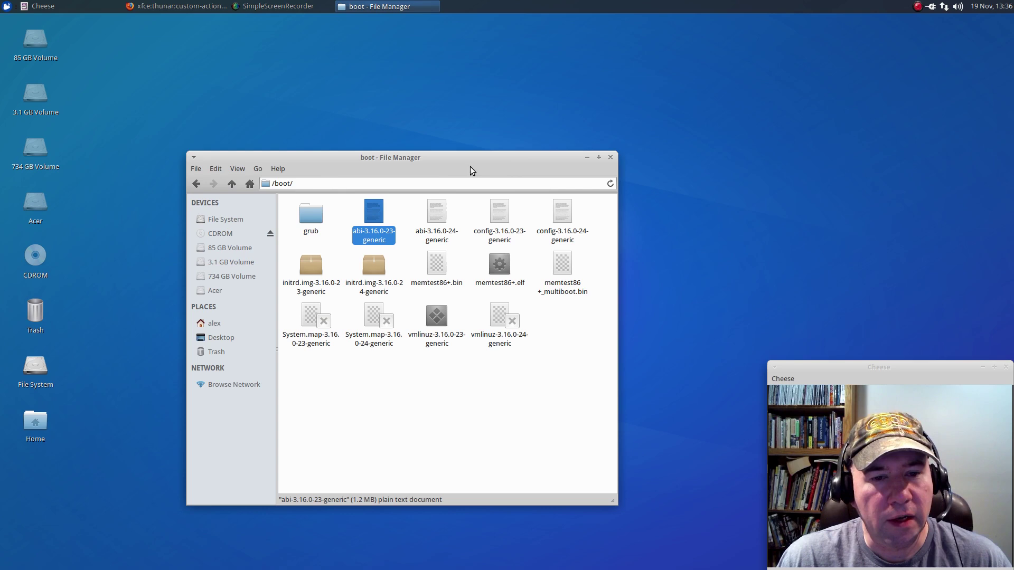
click(216, 169)
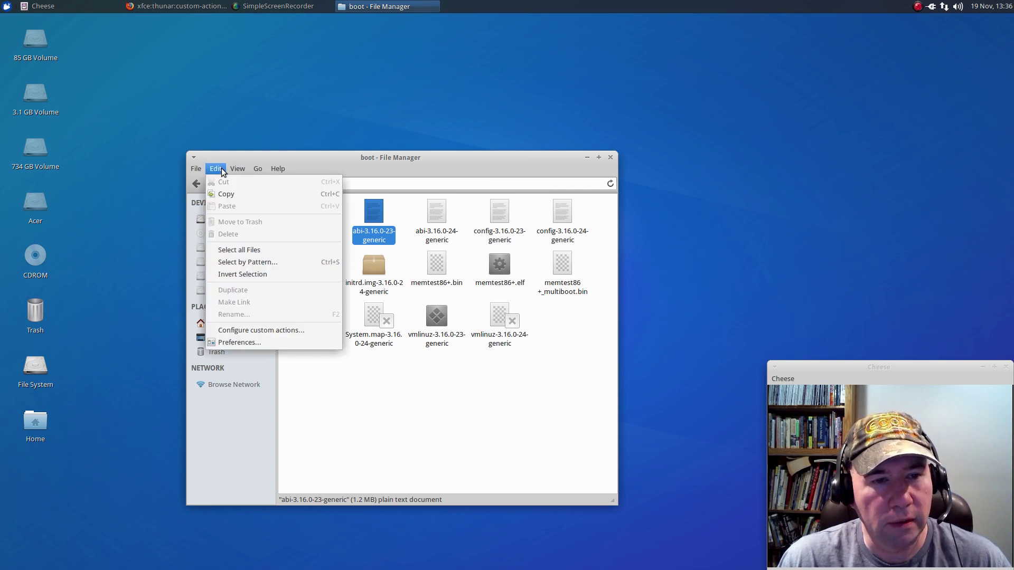
click(239, 331)
click(335, 332)
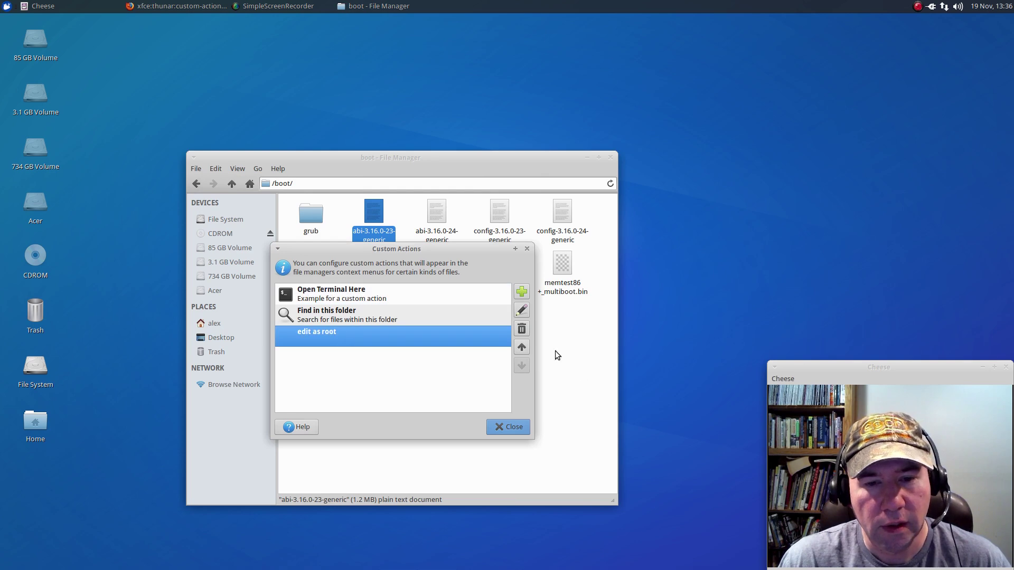
click(521, 311)
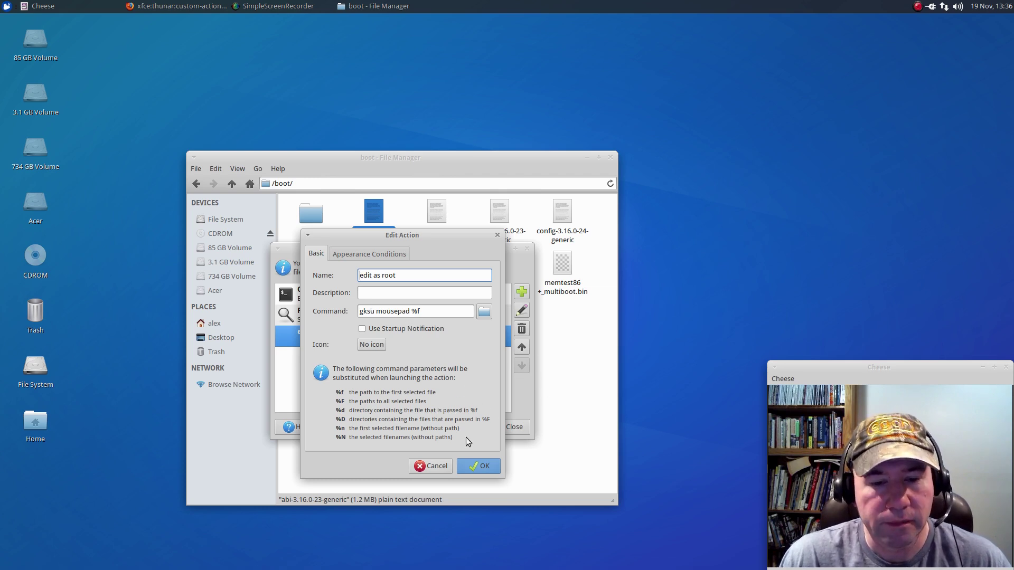
click(443, 467)
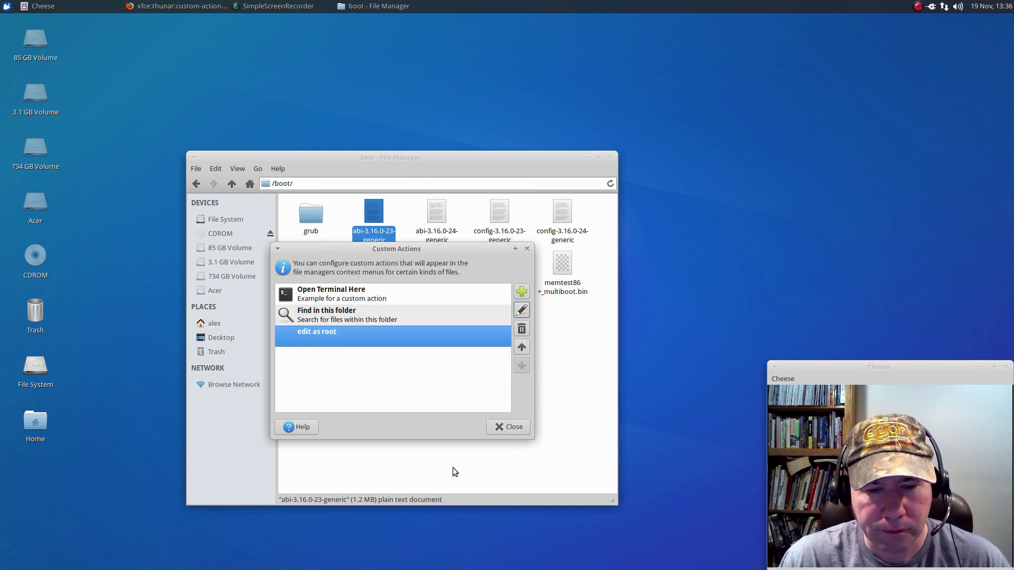
click(510, 425)
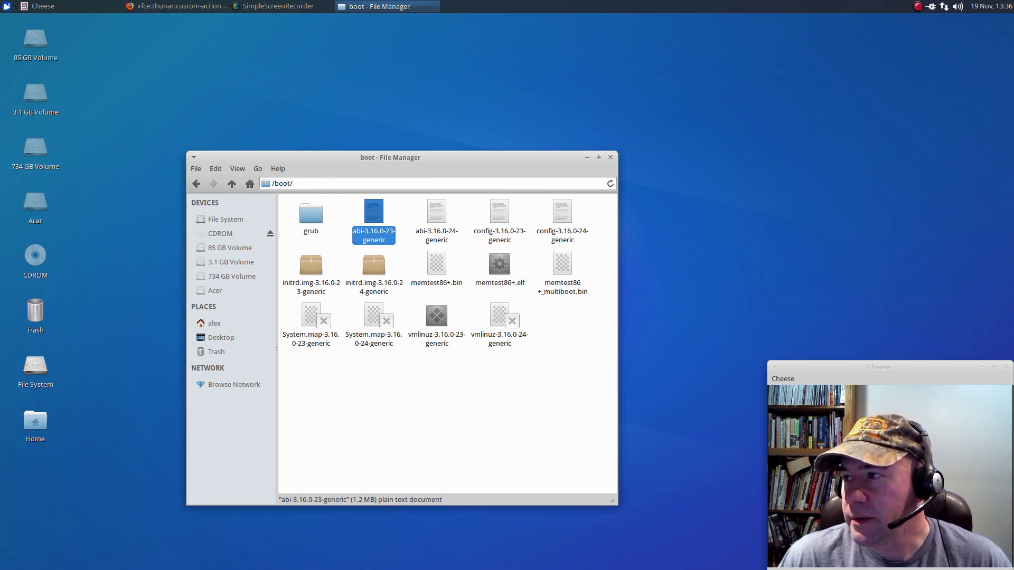
click(177, 6)
drag(824, 21, 459, 71)
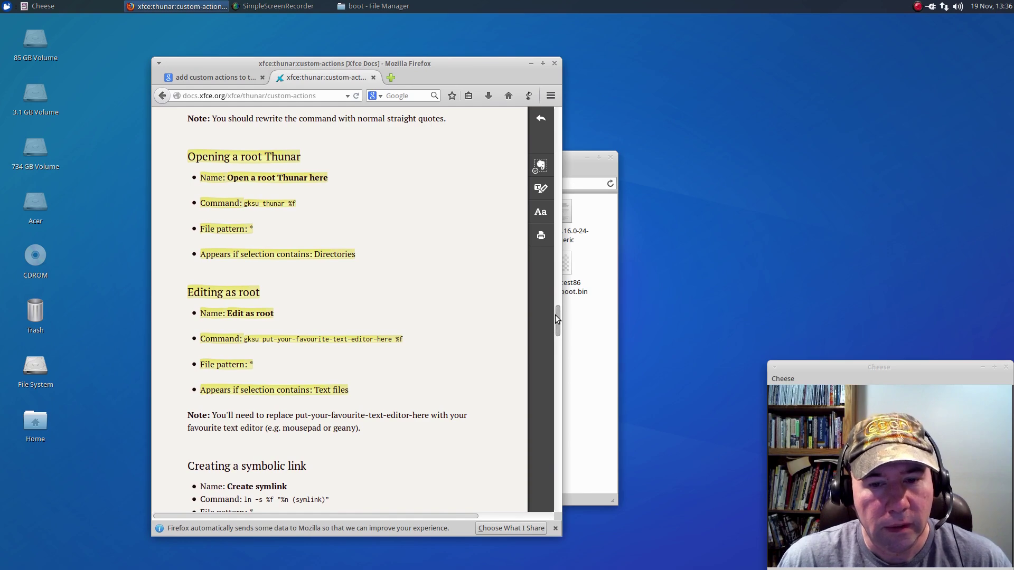
drag(556, 315, 558, 116)
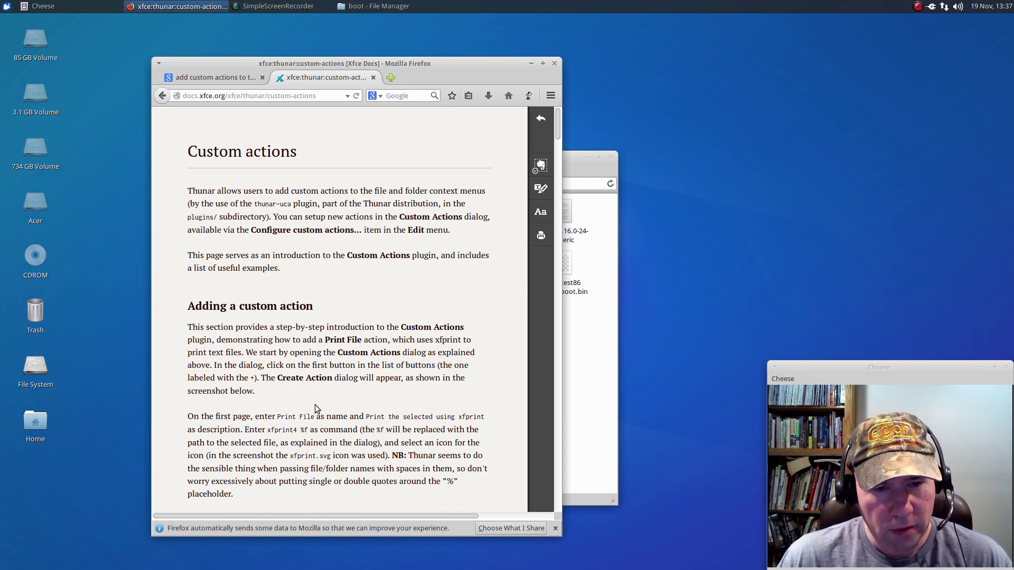
scroll(498, 313, down, 2)
scroll(498, 313, down, 20)
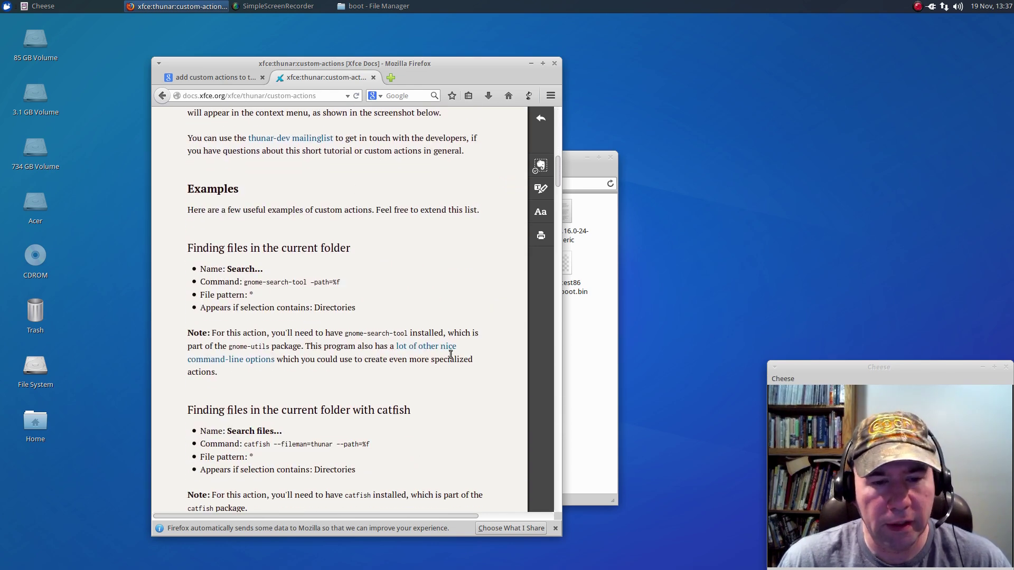
scroll(451, 351, down, 5)
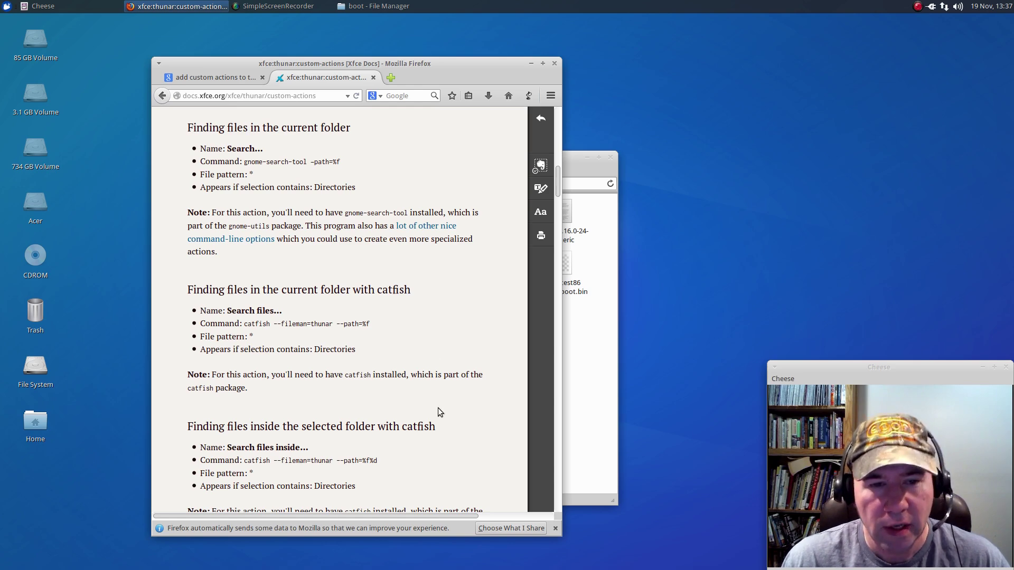
scroll(464, 377, down, 16)
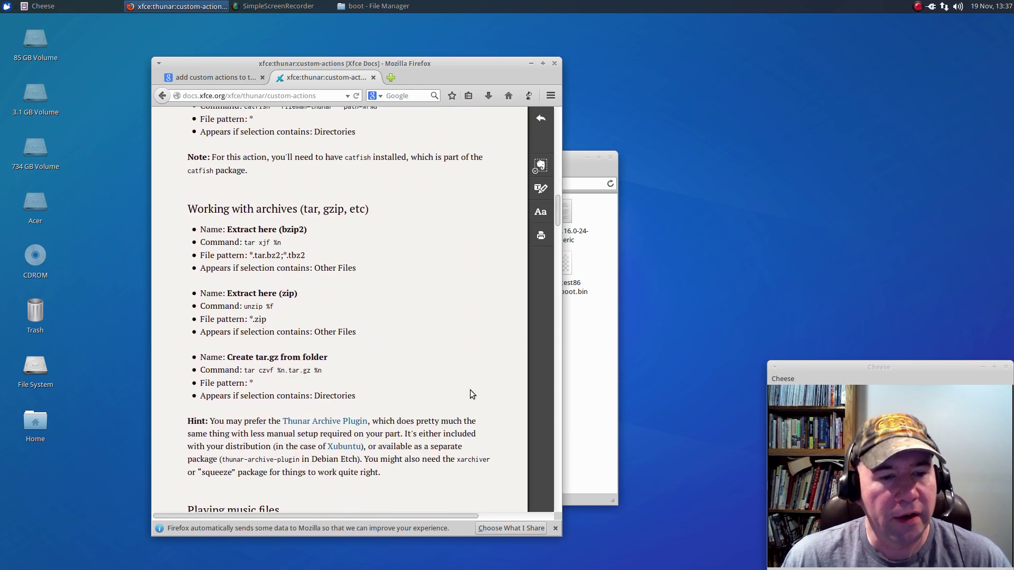
scroll(407, 243, down, 4)
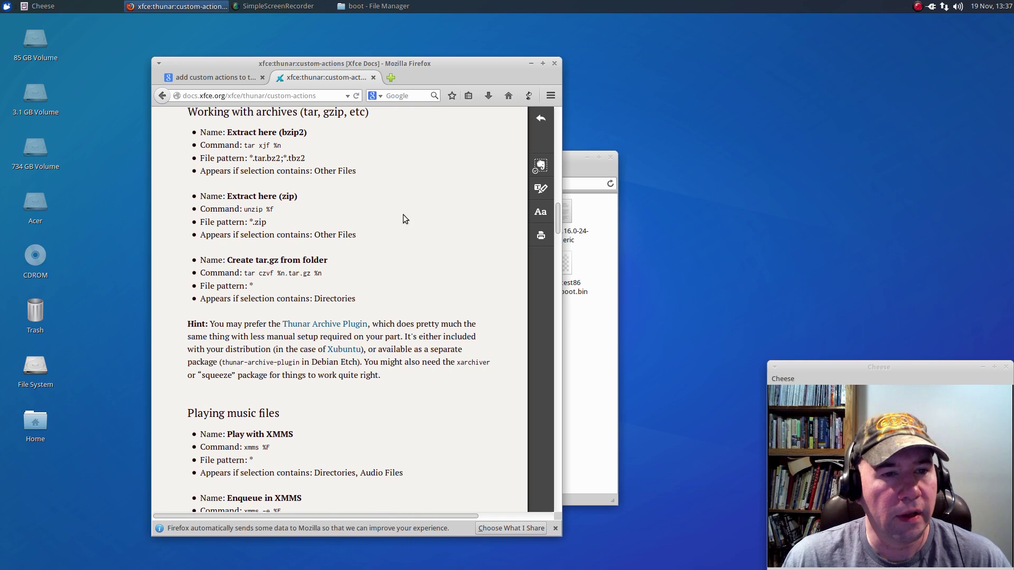
scroll(428, 203, up, 1)
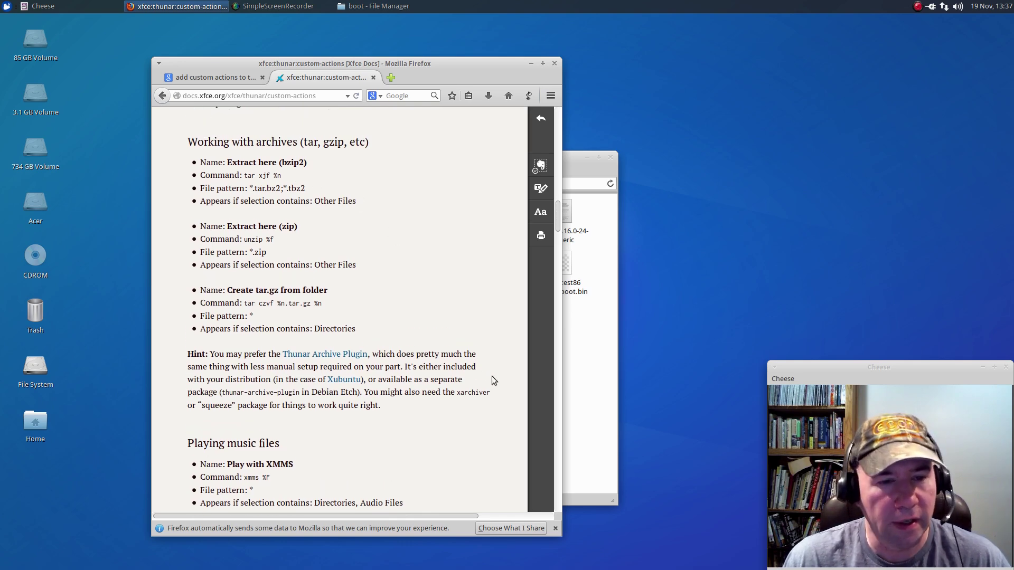
scroll(494, 375, down, 9)
scroll(493, 375, down, 4)
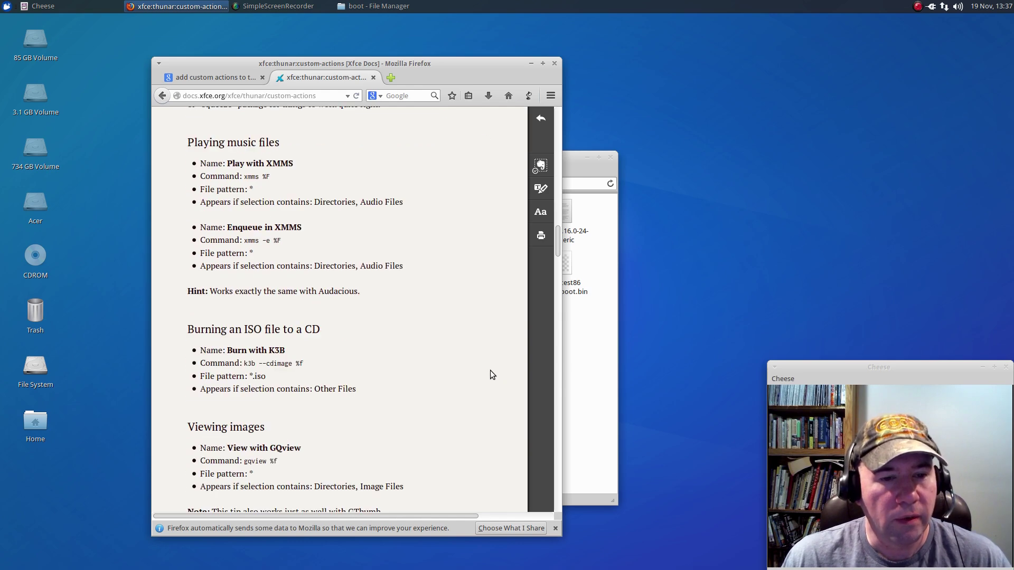
scroll(490, 370, down, 5)
scroll(486, 365, down, 17)
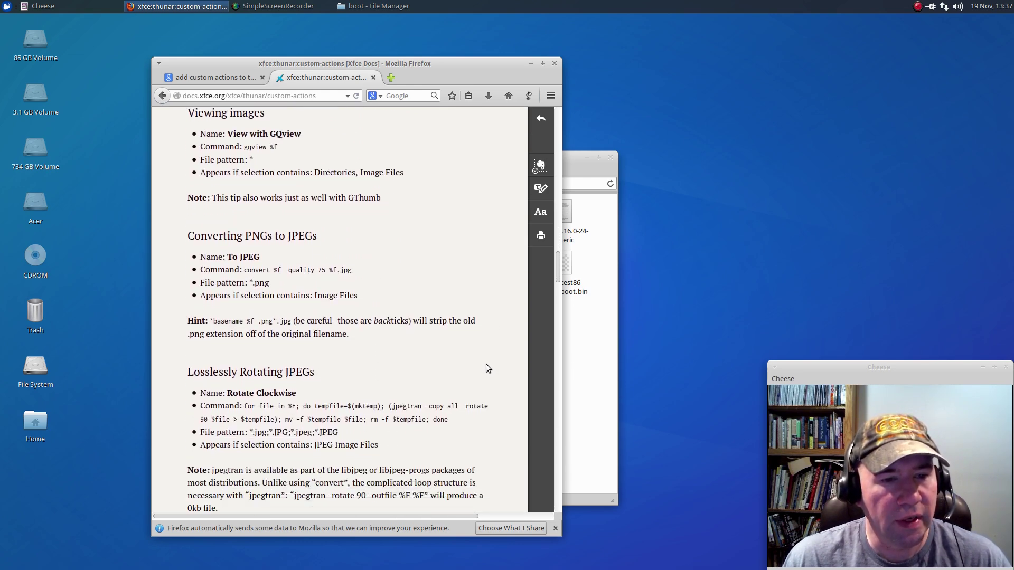
scroll(484, 365, down, 9)
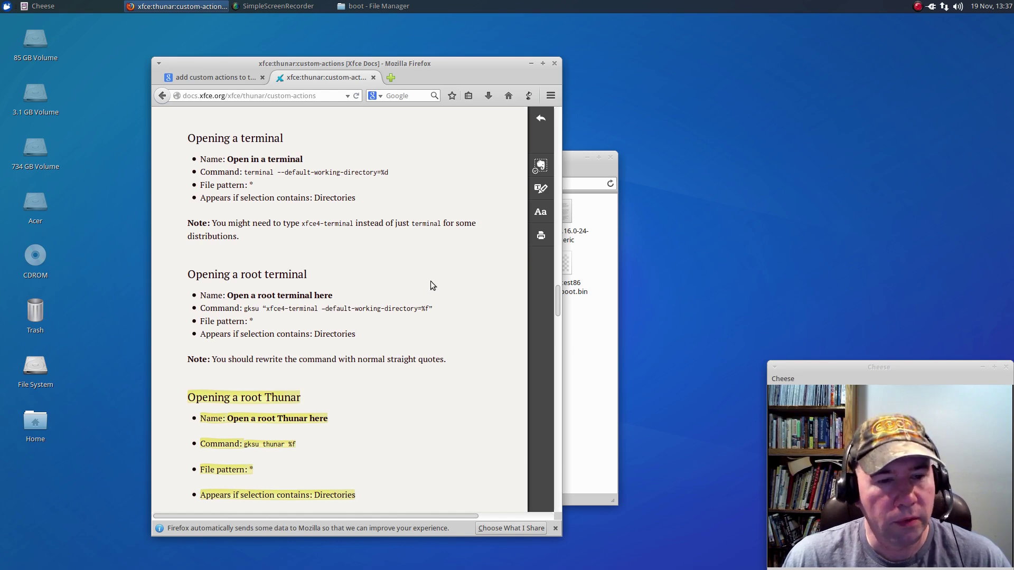
scroll(456, 315, down, 5)
scroll(457, 316, down, 7)
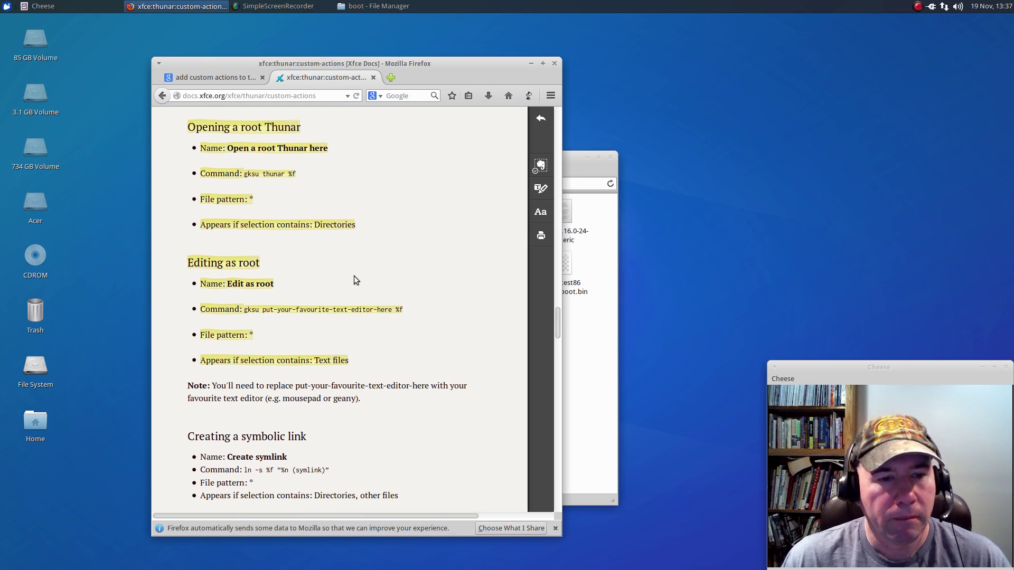
scroll(354, 278, up, 2)
scroll(354, 280, up, 2)
drag(227, 65, 540, 64)
key(alt+F9)
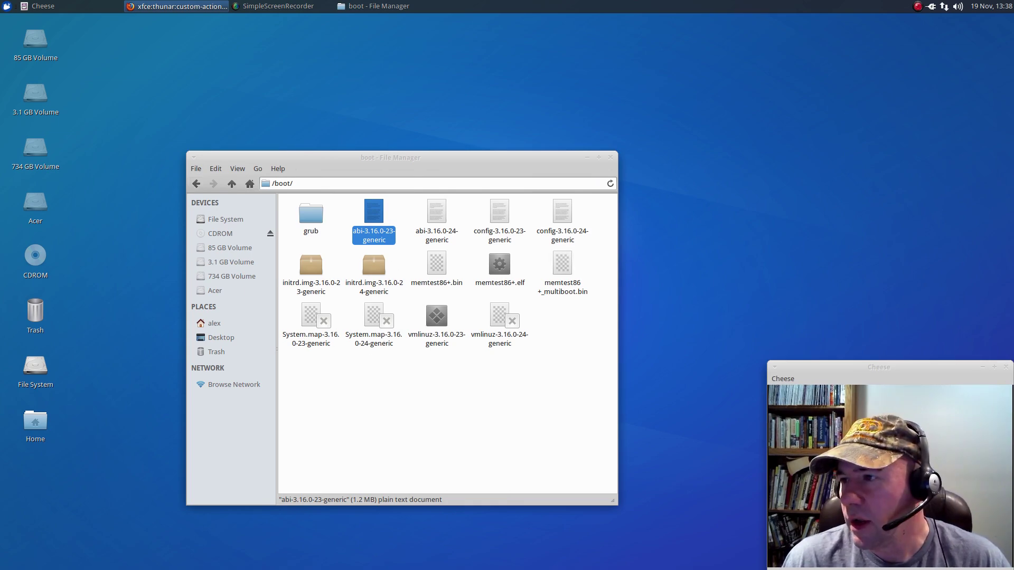
key(alt+Tab)
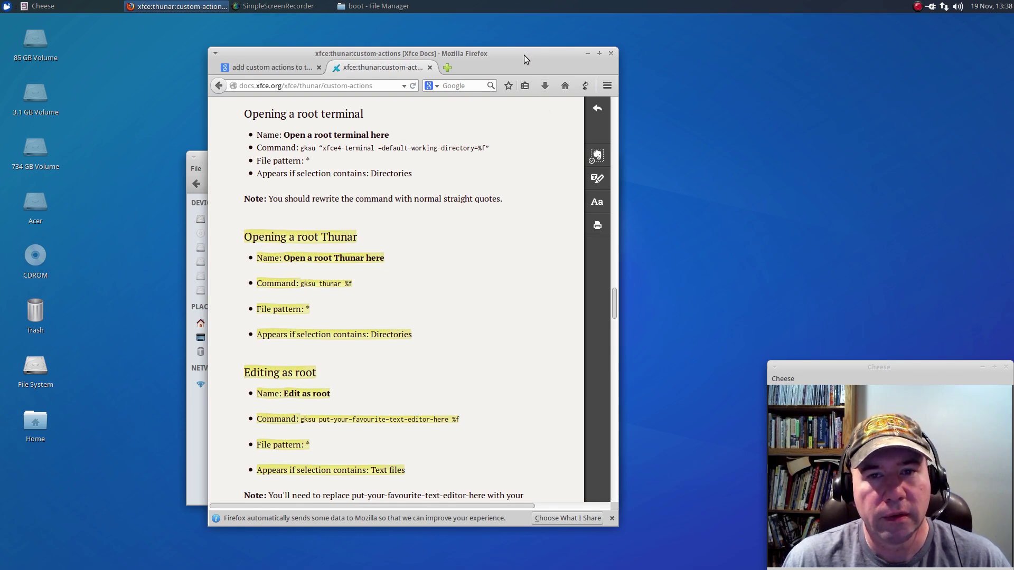
Drag the Firefox window off to the right to reveal Thunar's /boot/ listing
drag(524, 55, 1013, 74)
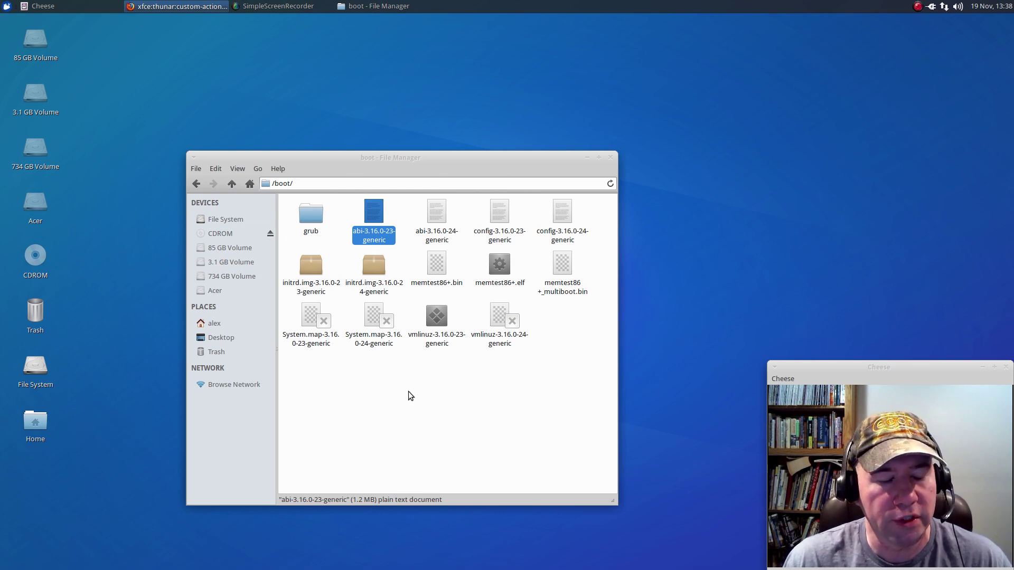
Open Thunar's Custom Actions configuration from the Edit menu and add a new action
click(215, 169)
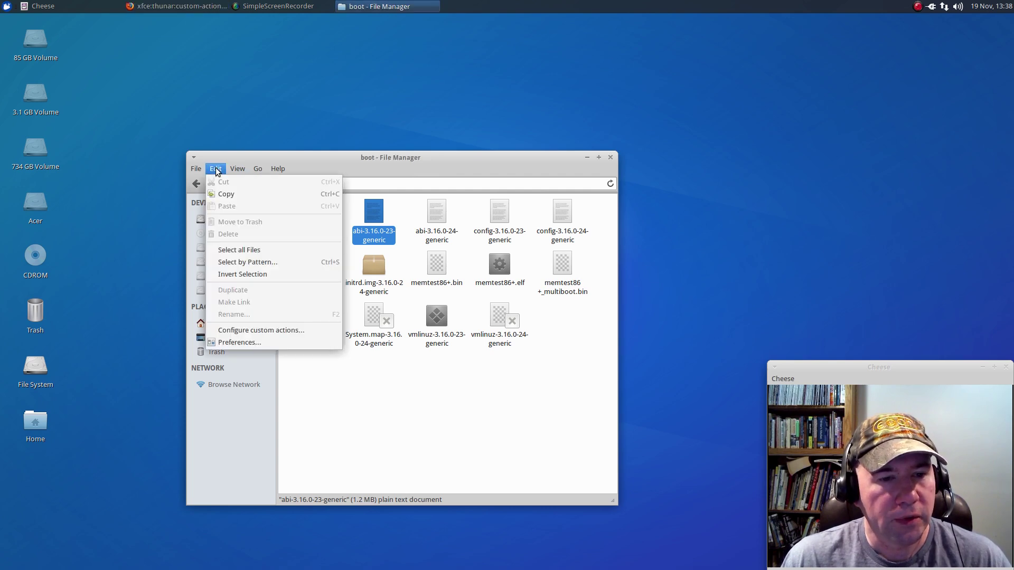
click(249, 343)
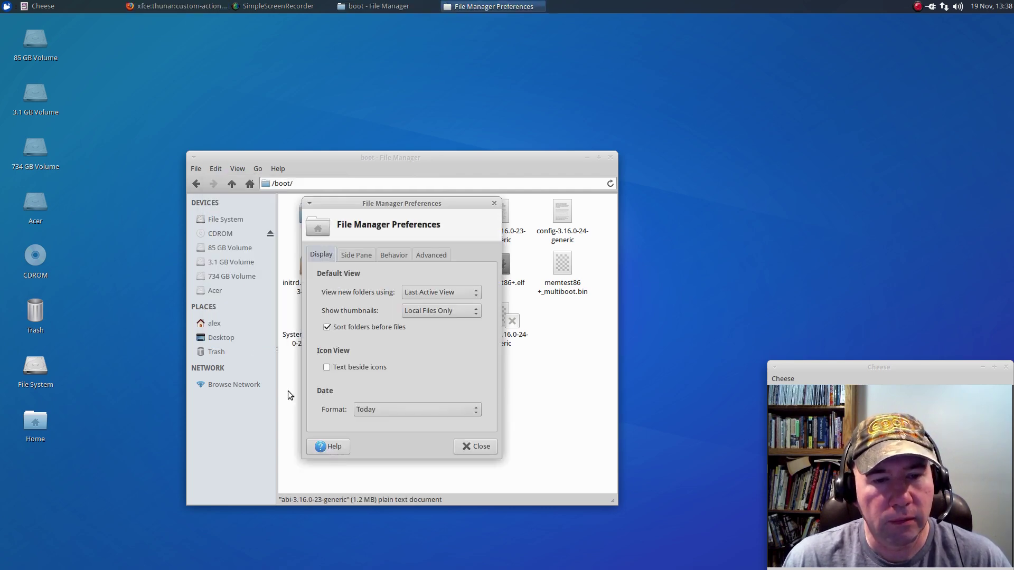
click(475, 446)
click(216, 169)
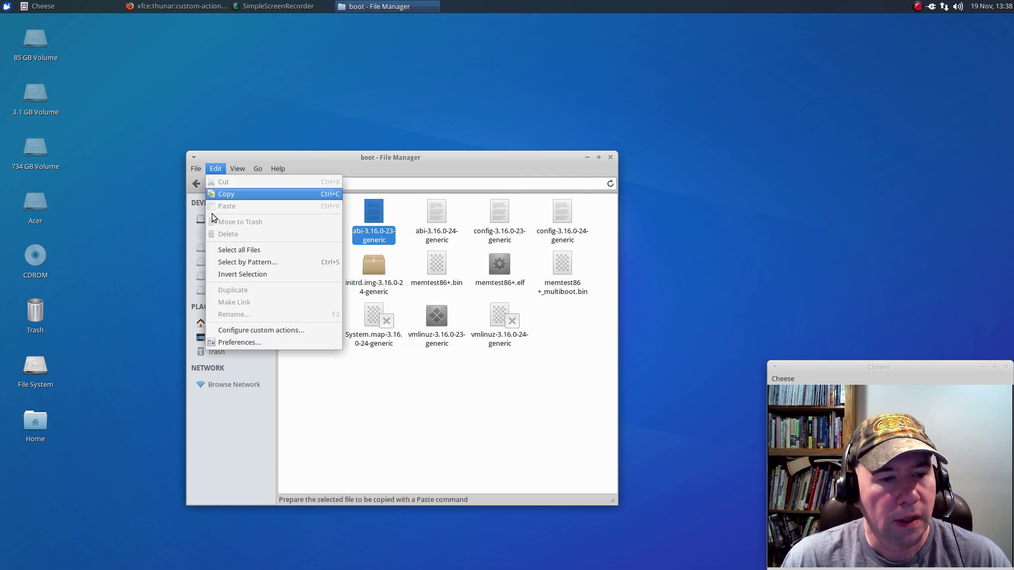
click(231, 330)
click(521, 292)
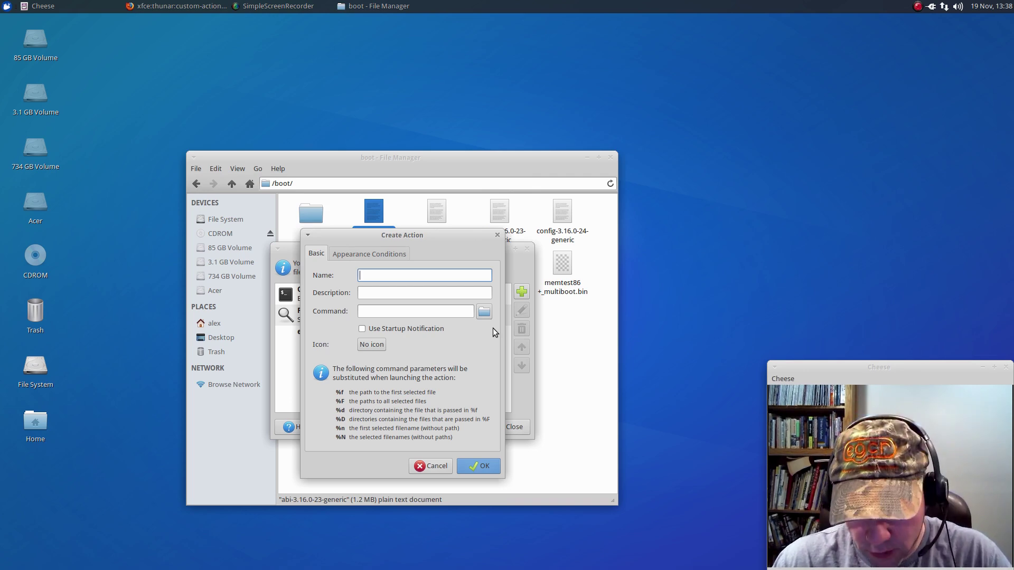
Name the new action 'Open as Root' with the command 'gksu thunar %f'
text(Open as Root)
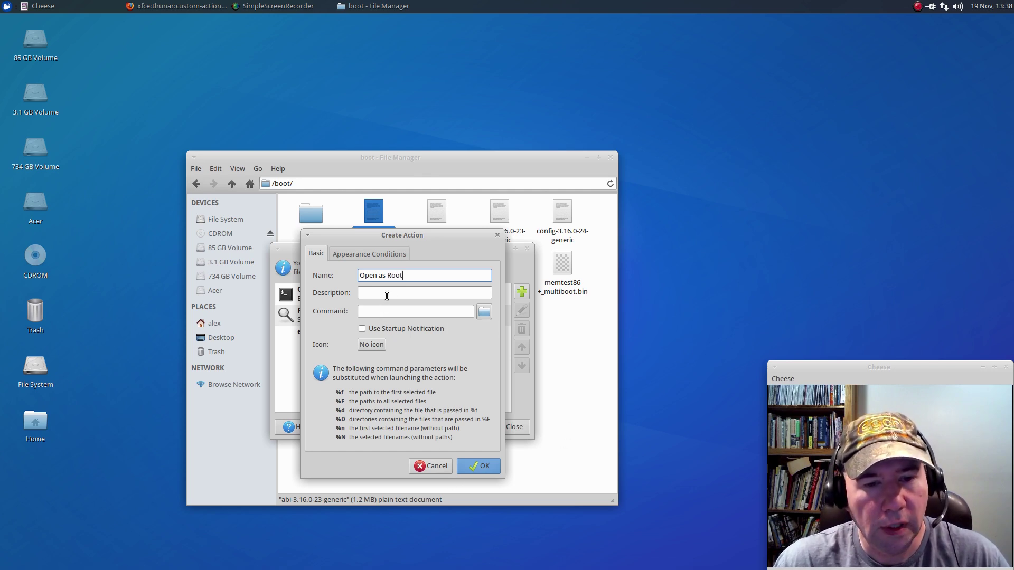
click(398, 311)
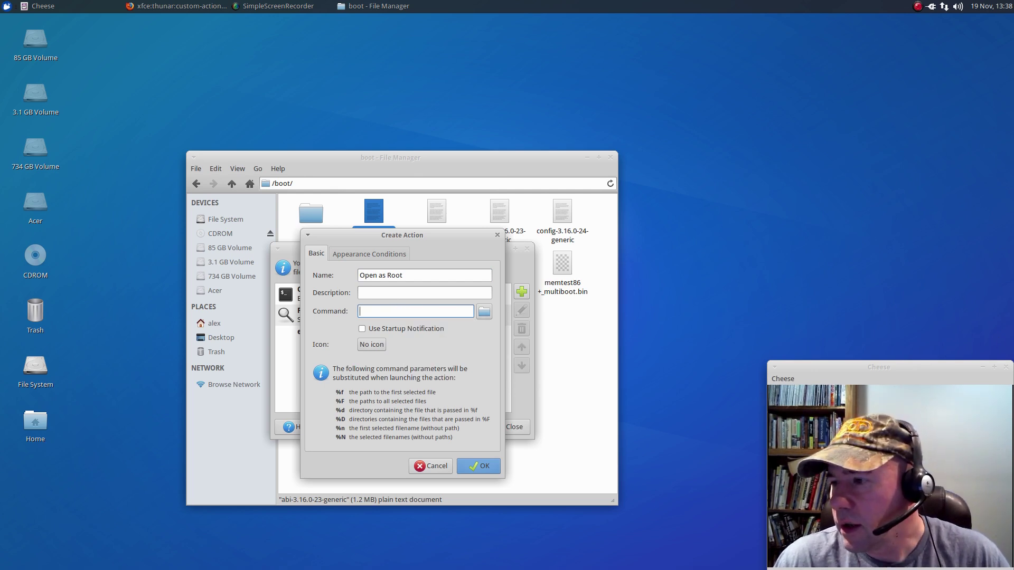
key(alt+Tab)
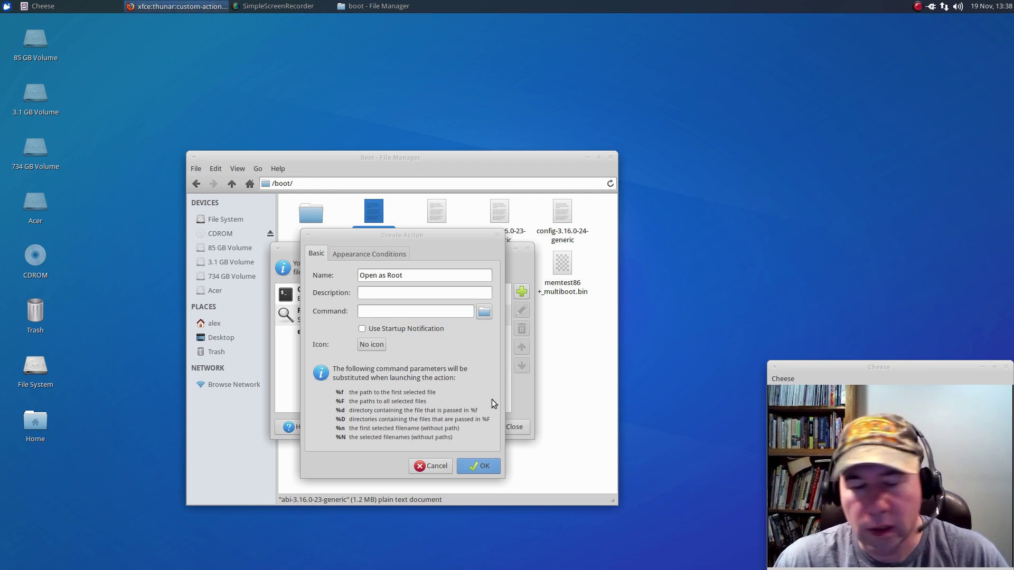
click(407, 311)
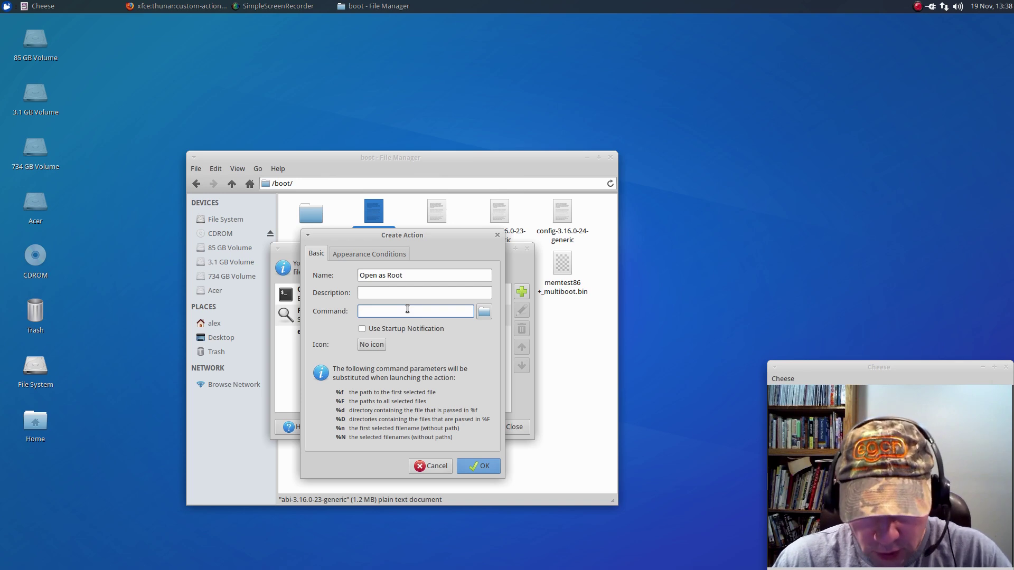
text(gksu)
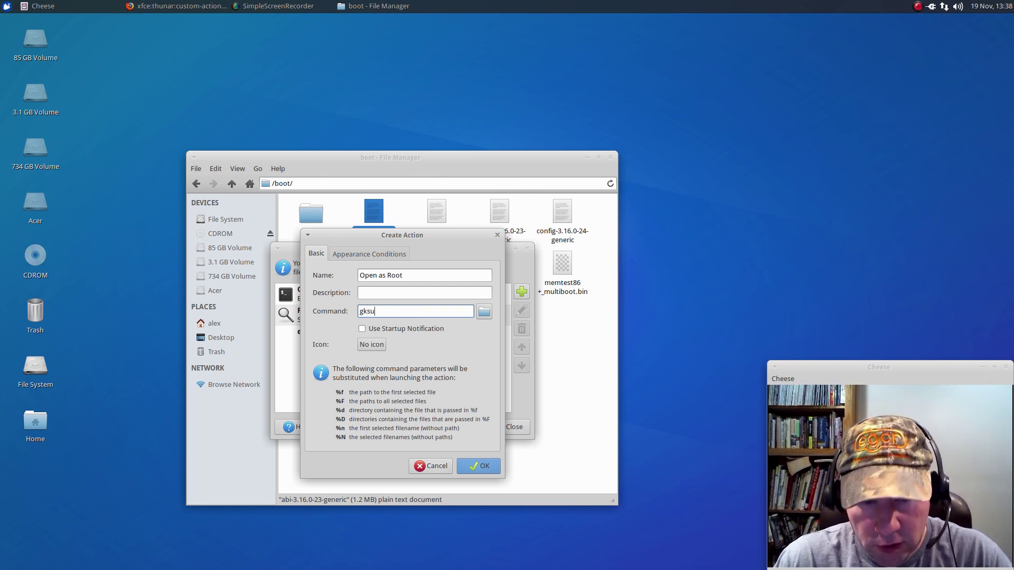
text( thuna)
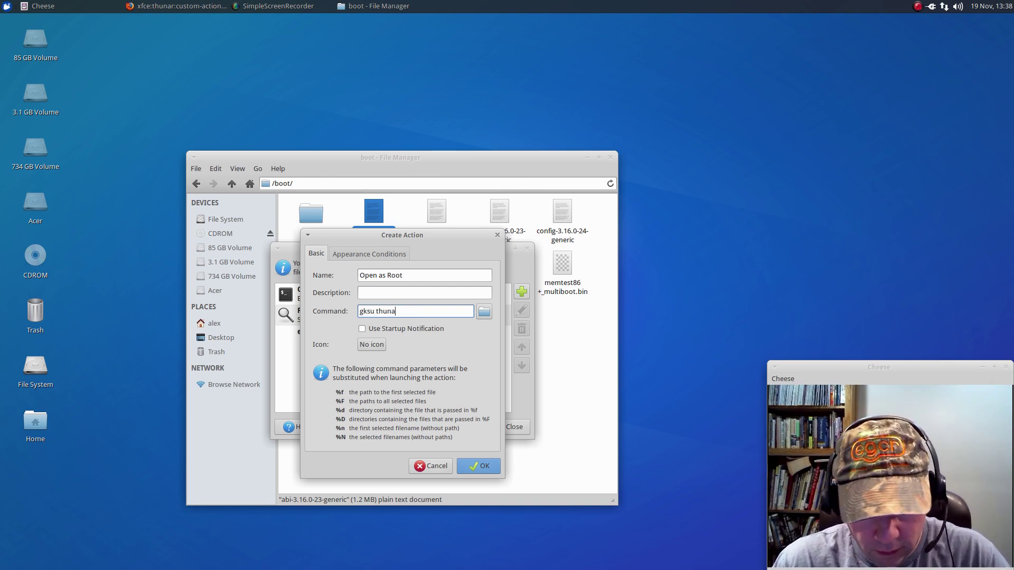
text(r )
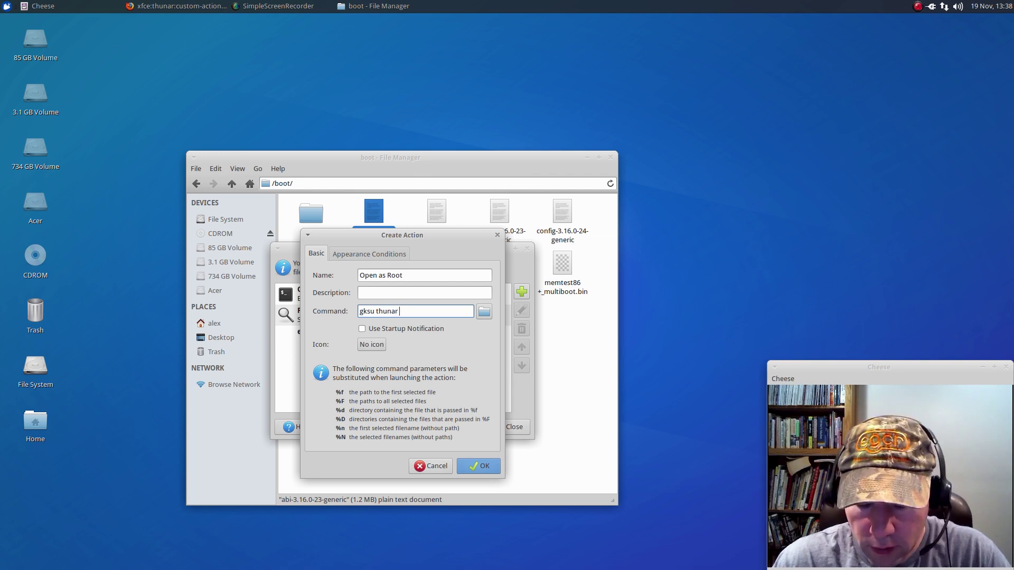
text(%)
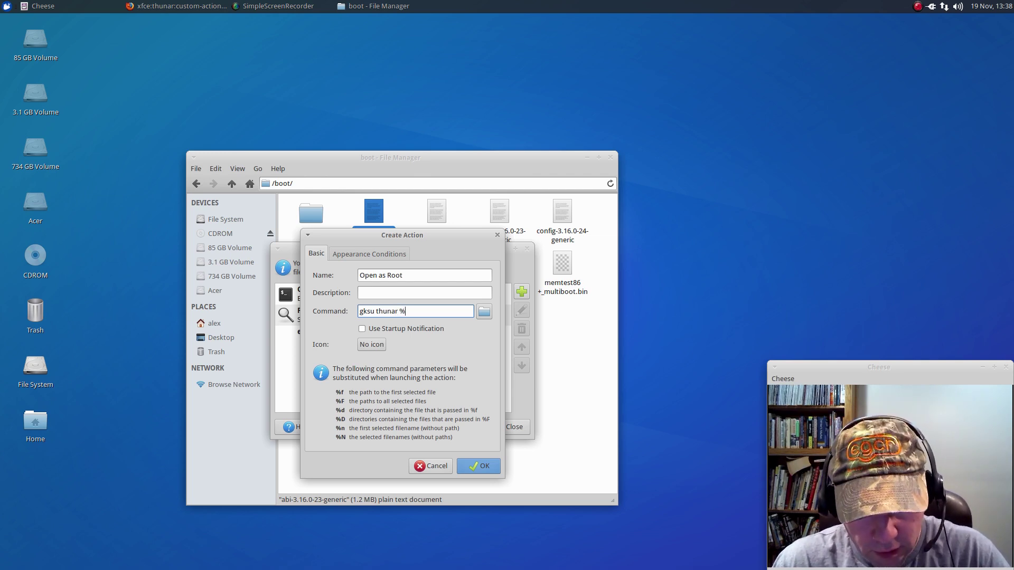
text(f)
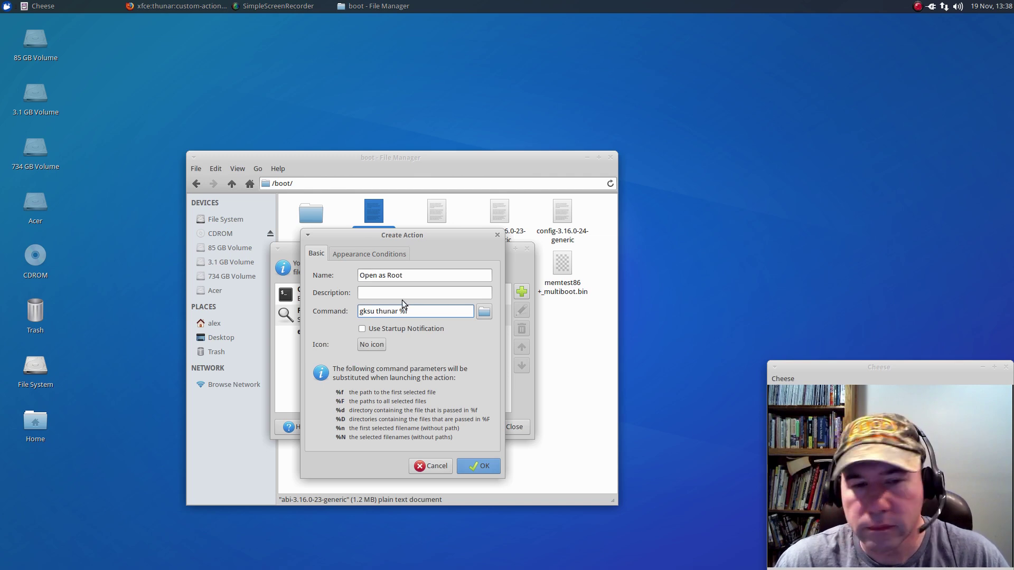
click(372, 254)
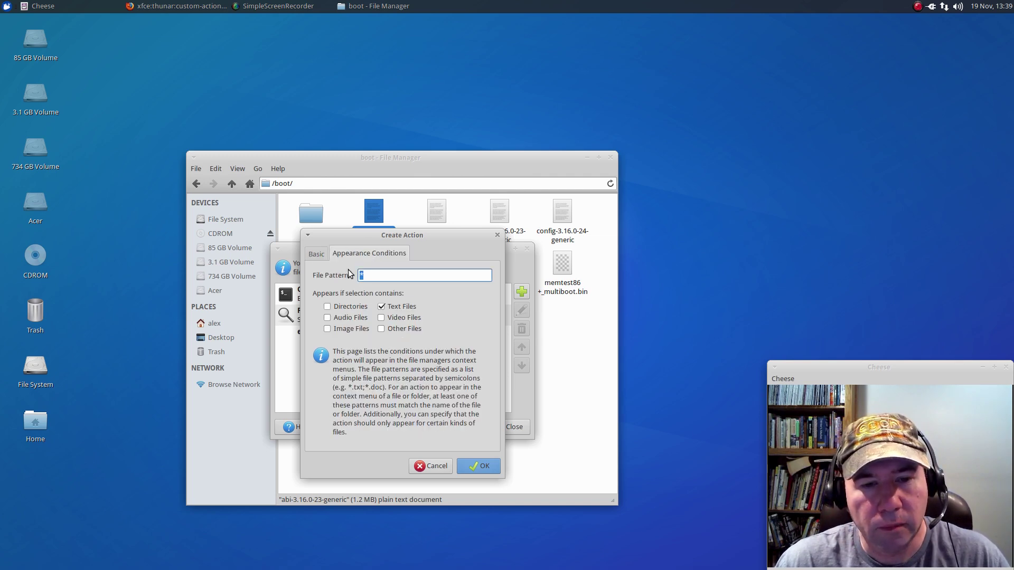
Restrict 'Open as Root' to Directories instead of Text Files, save it, and close Custom Actions
click(382, 308)
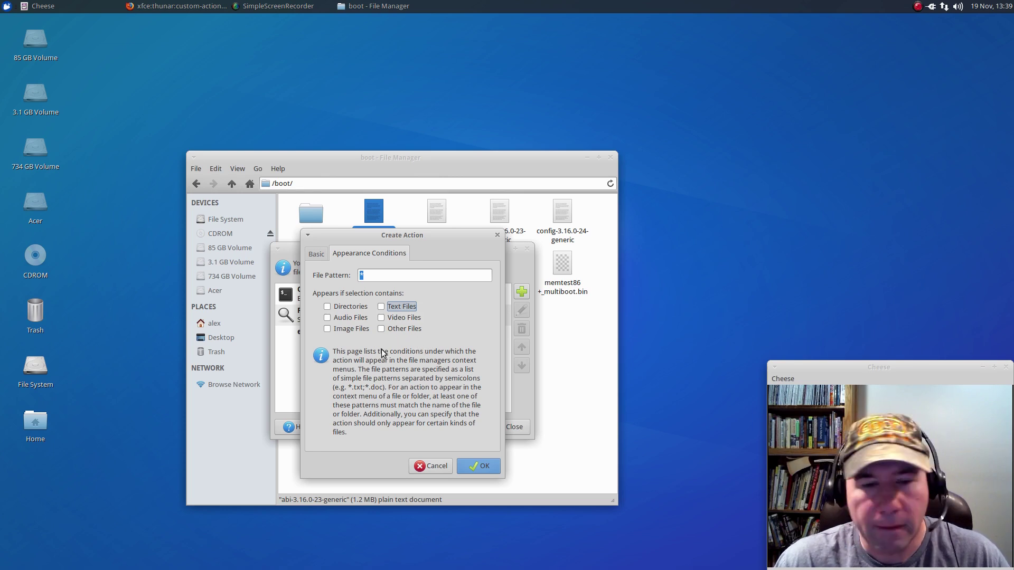
click(327, 306)
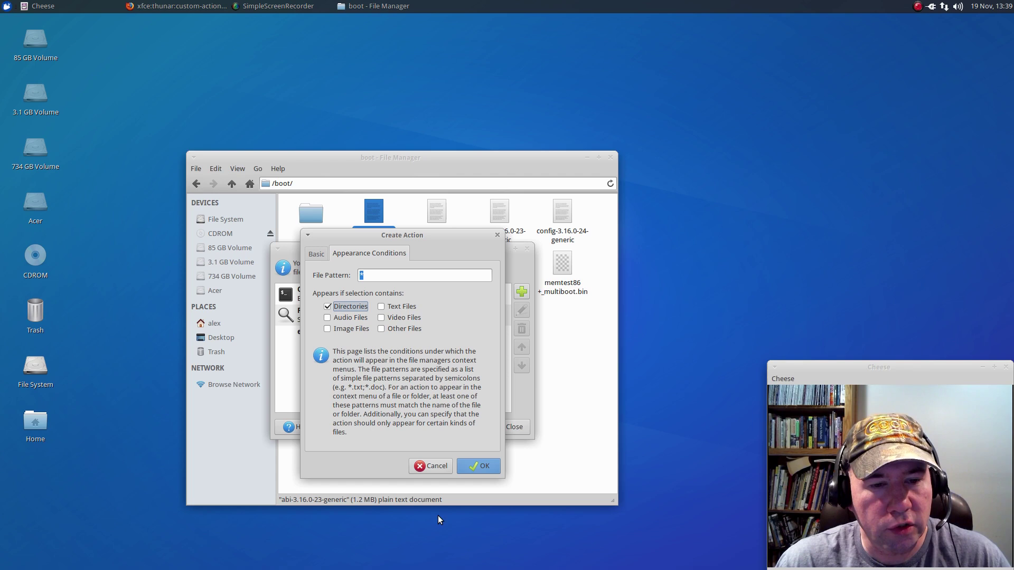
click(470, 466)
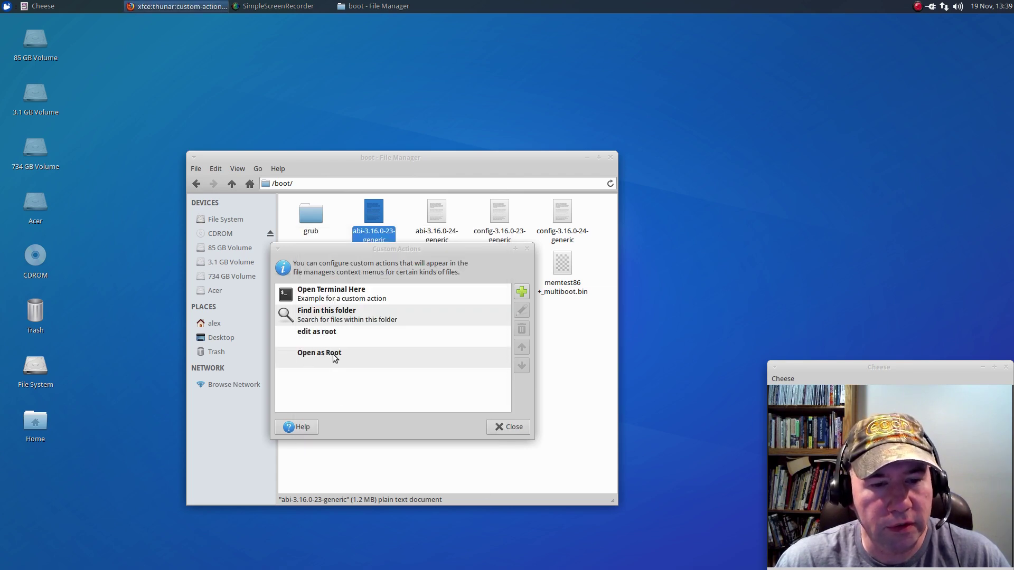
click(510, 427)
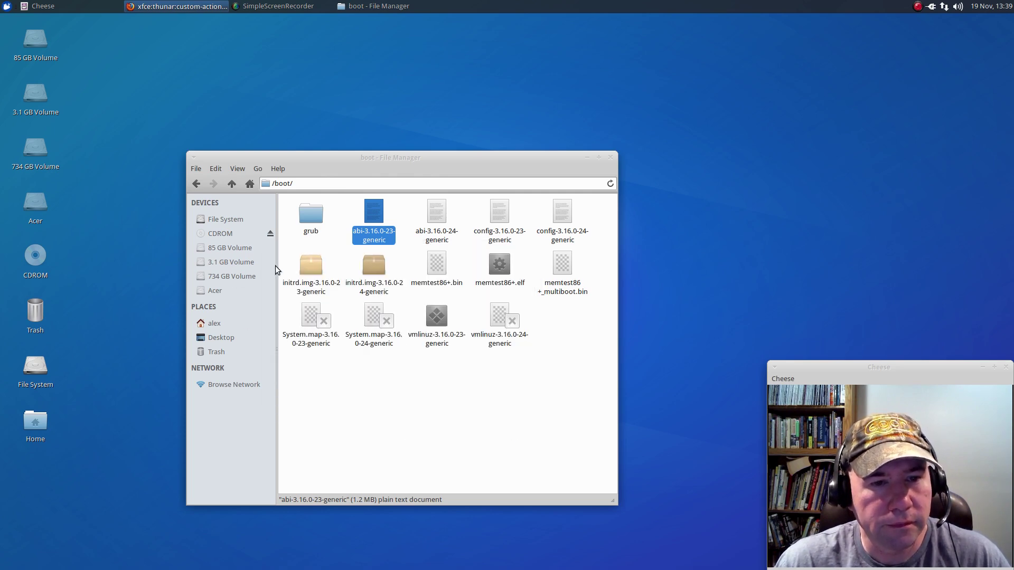
Open boot from File System with 'Open as Root', authenticate, then close that root /boot/ window
click(222, 220)
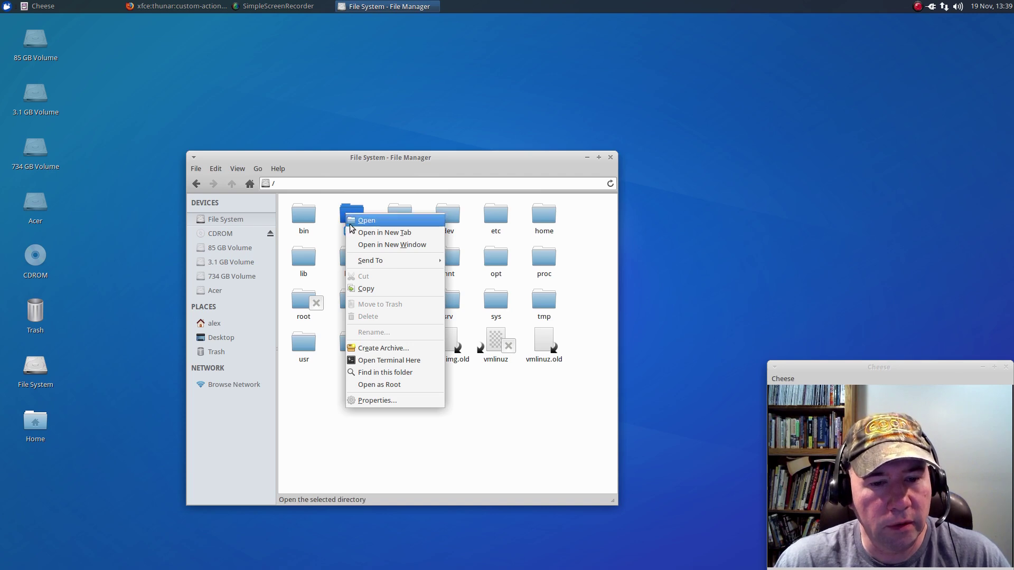
click(400, 385)
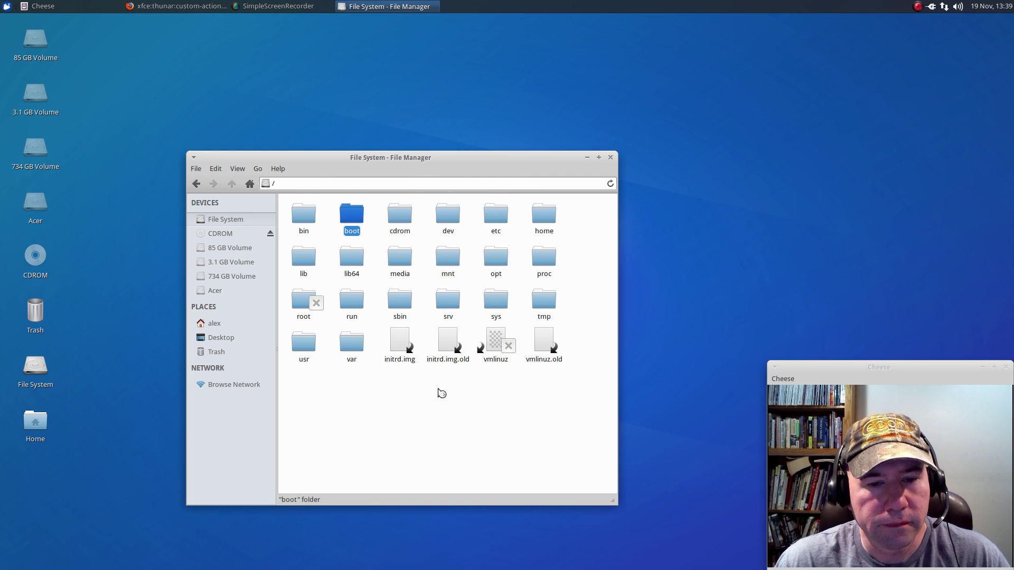
text(******)
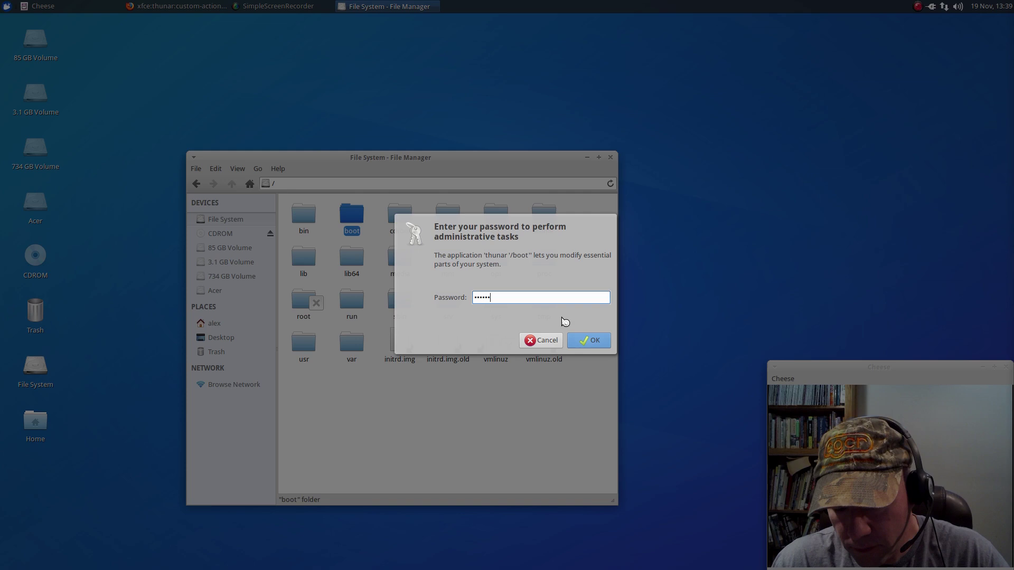
key(Return)
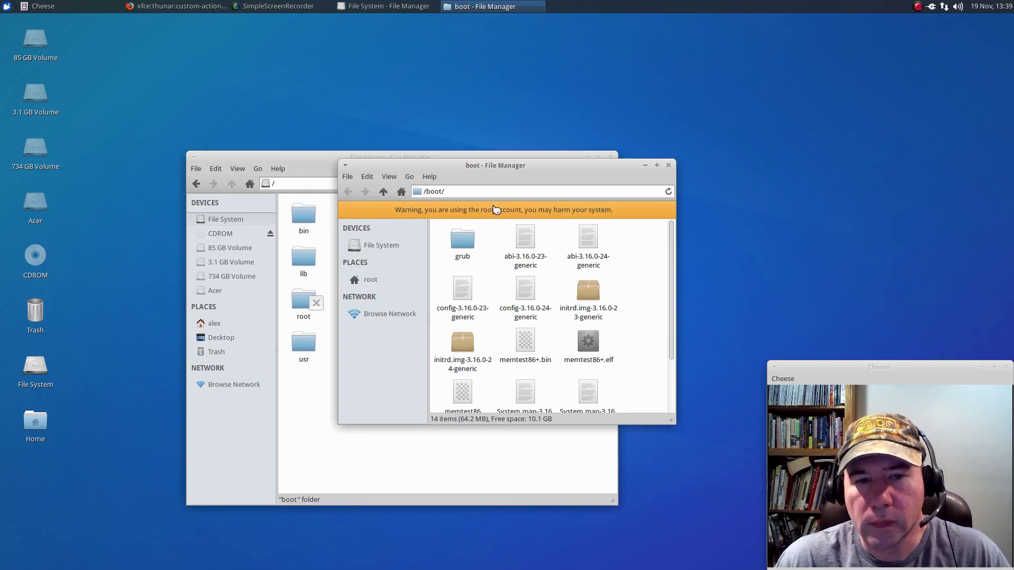
drag(550, 165, 576, 91)
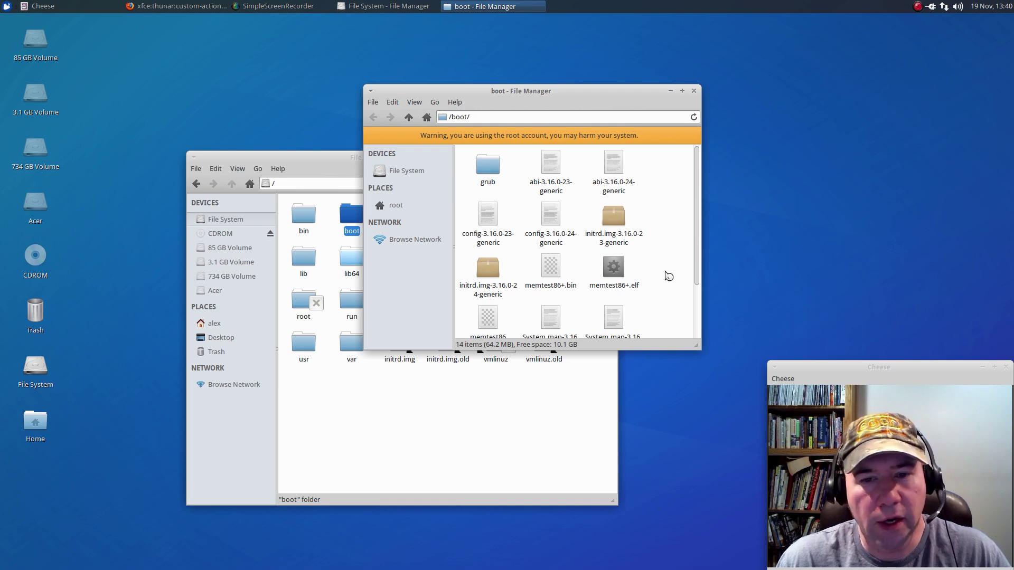
click(693, 91)
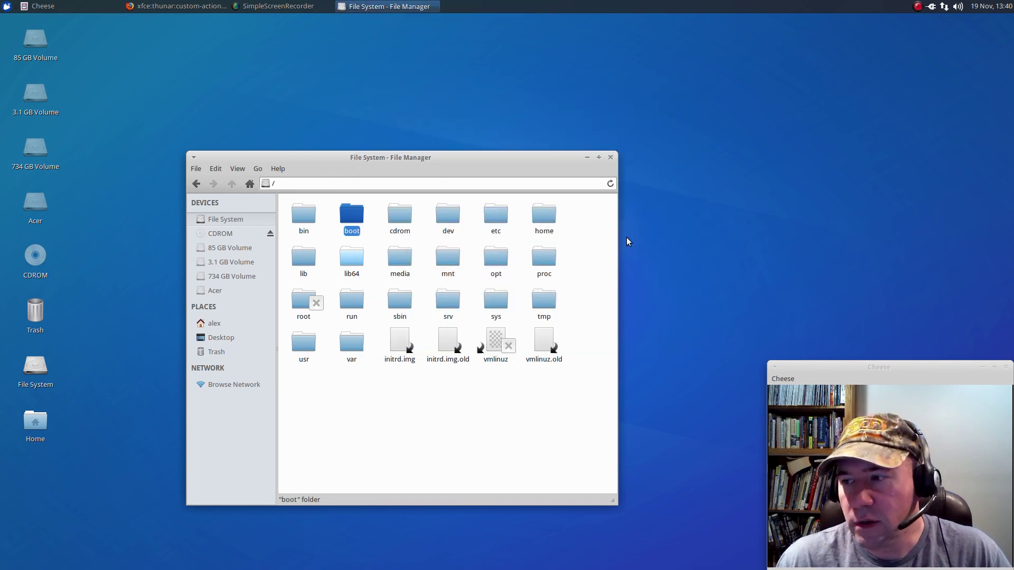
Return to Firefox and scroll the Xfce custom-actions docs to the Compare (meld %F) and unoconv recipes
key(alt+Tab)
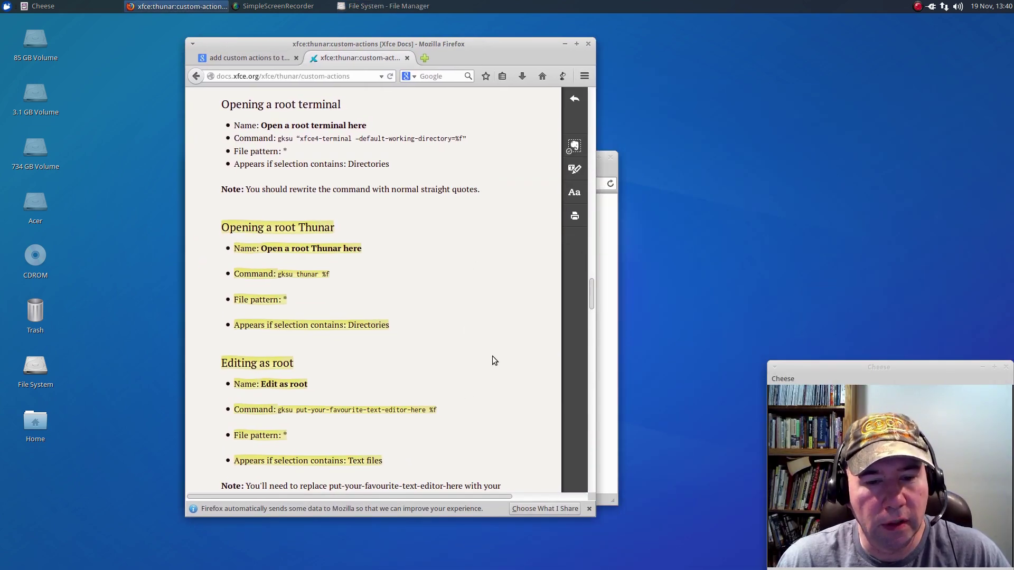
scroll(484, 320, down, 6)
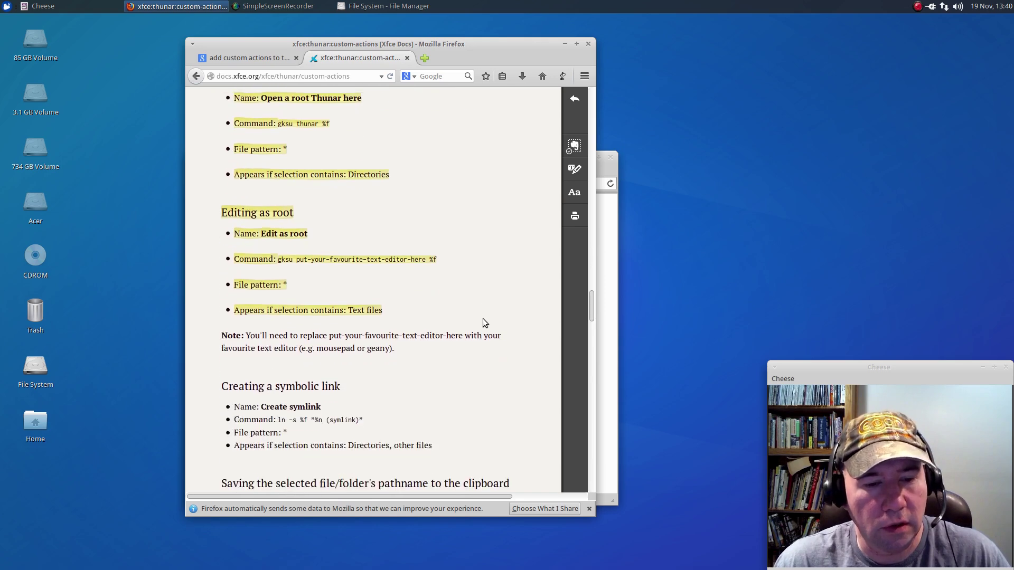
scroll(484, 323, down, 8)
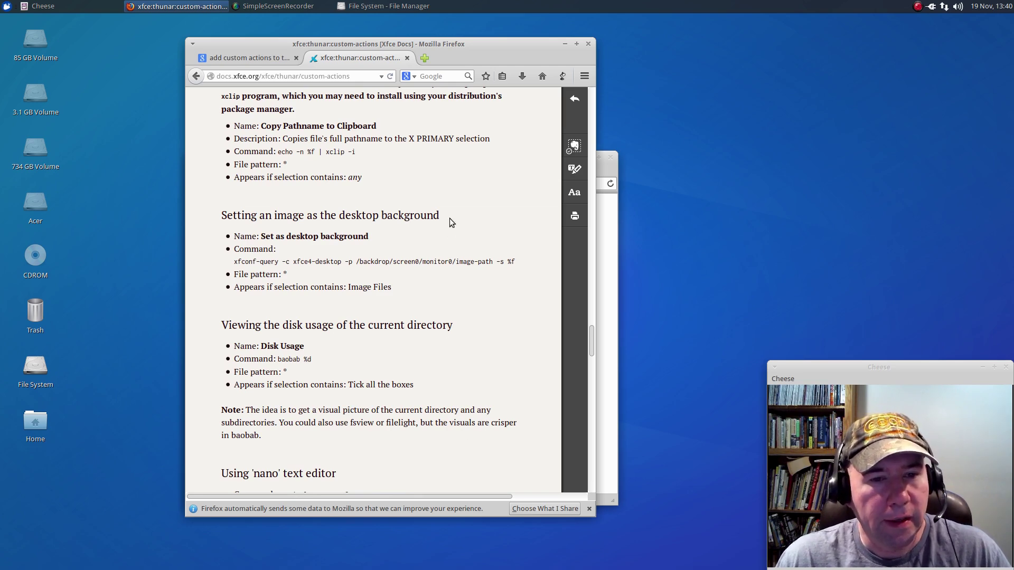
scroll(510, 368, down, 11)
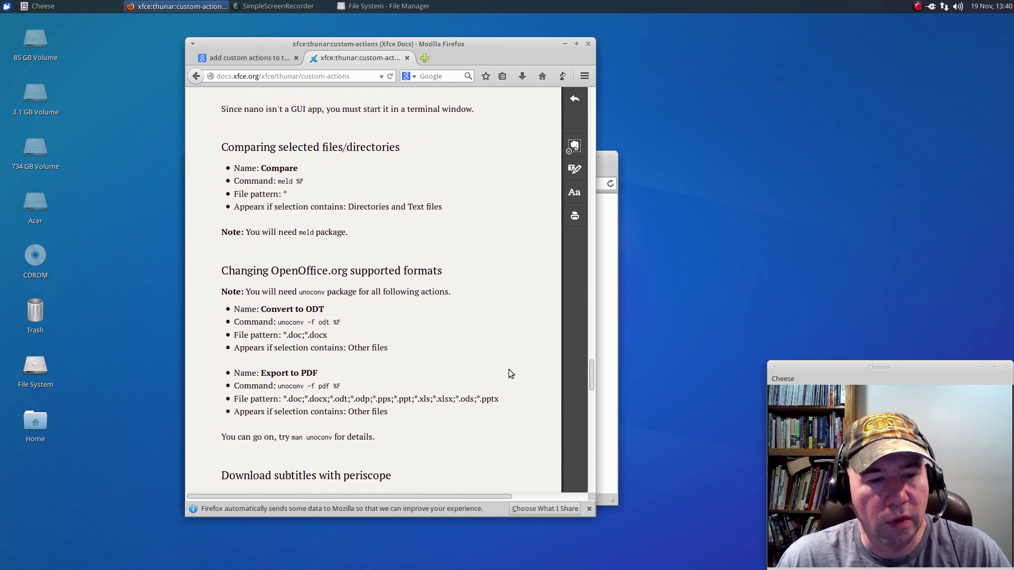
scroll(509, 369, down, 6)
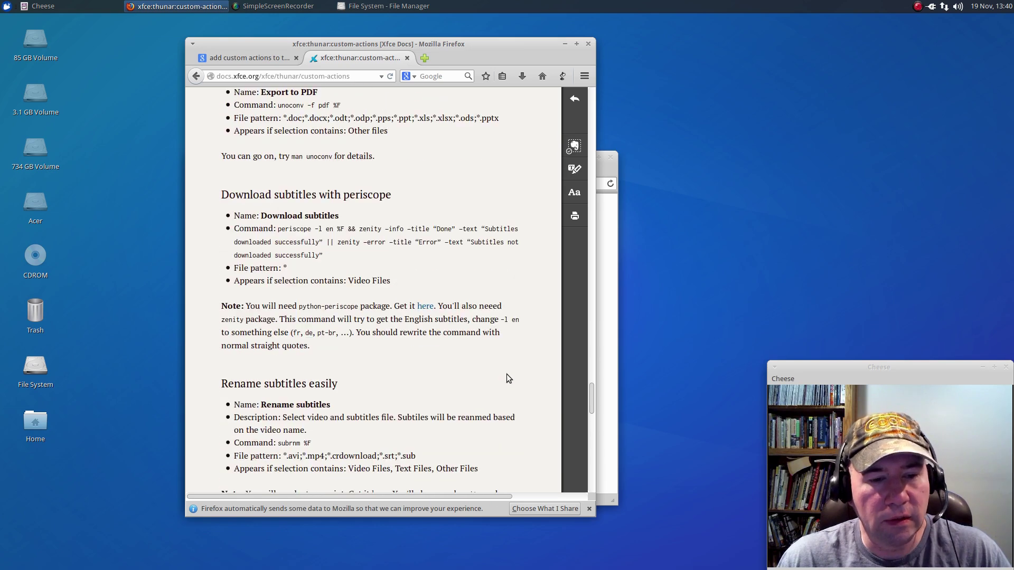
scroll(507, 379, down, 3)
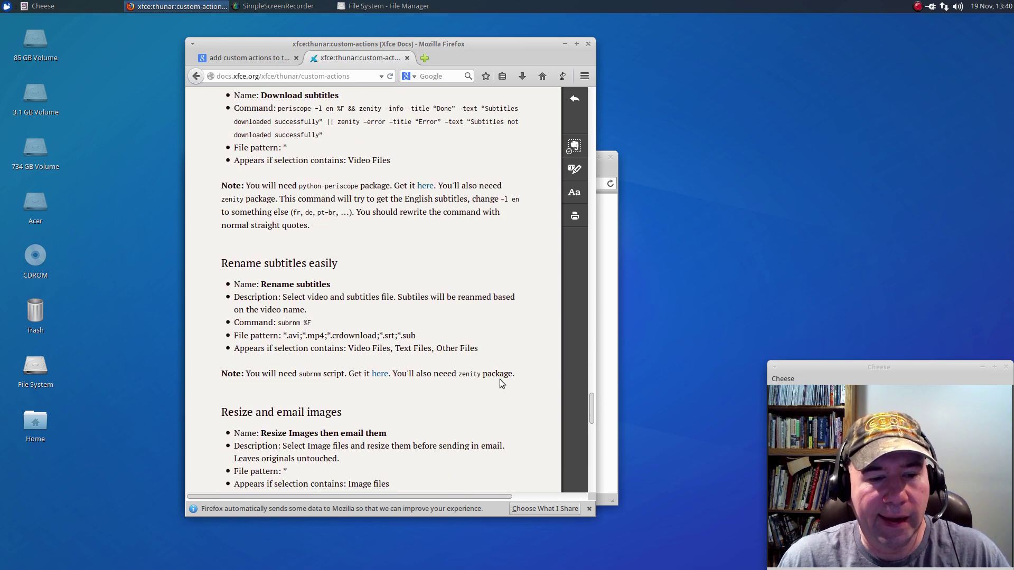
scroll(499, 379, down, 13)
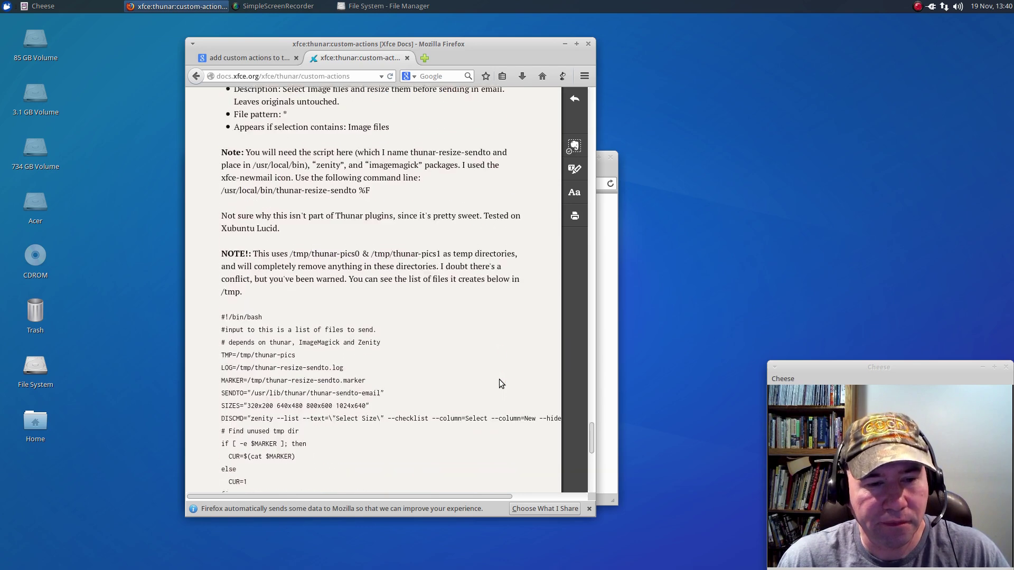
scroll(500, 379, down, 7)
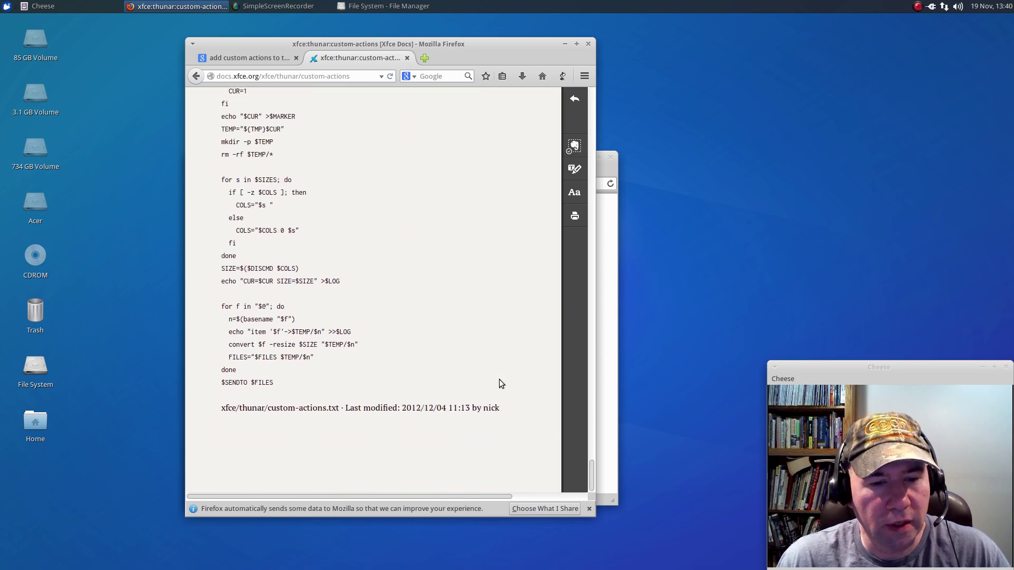
scroll(499, 379, up, 4)
scroll(499, 379, up, 20)
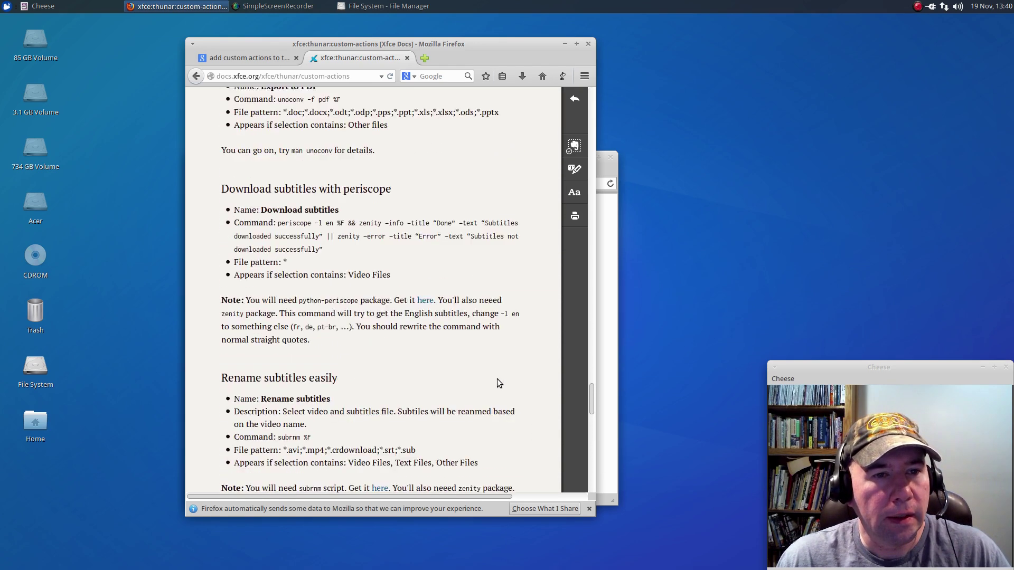
scroll(490, 380, up, 3)
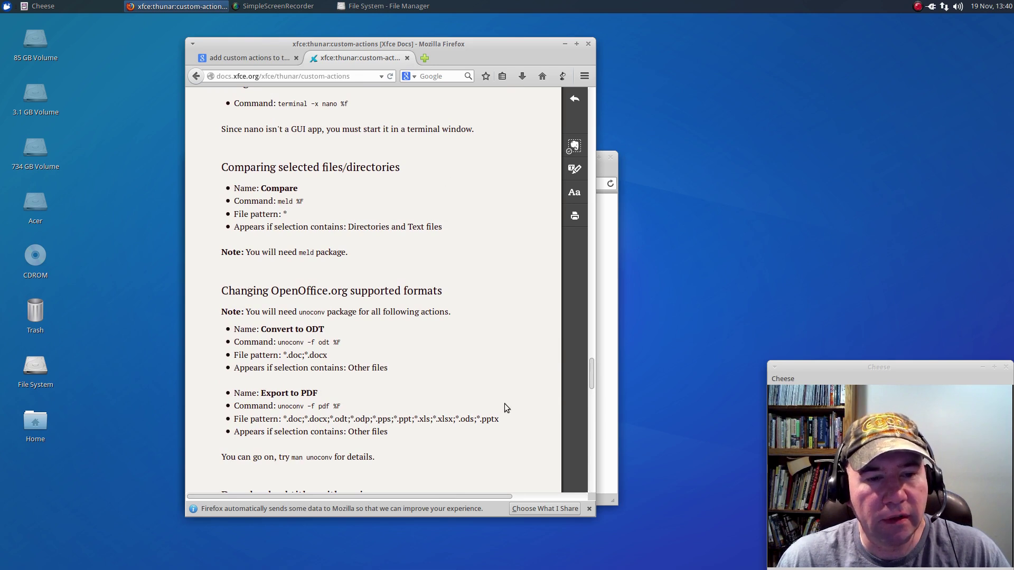